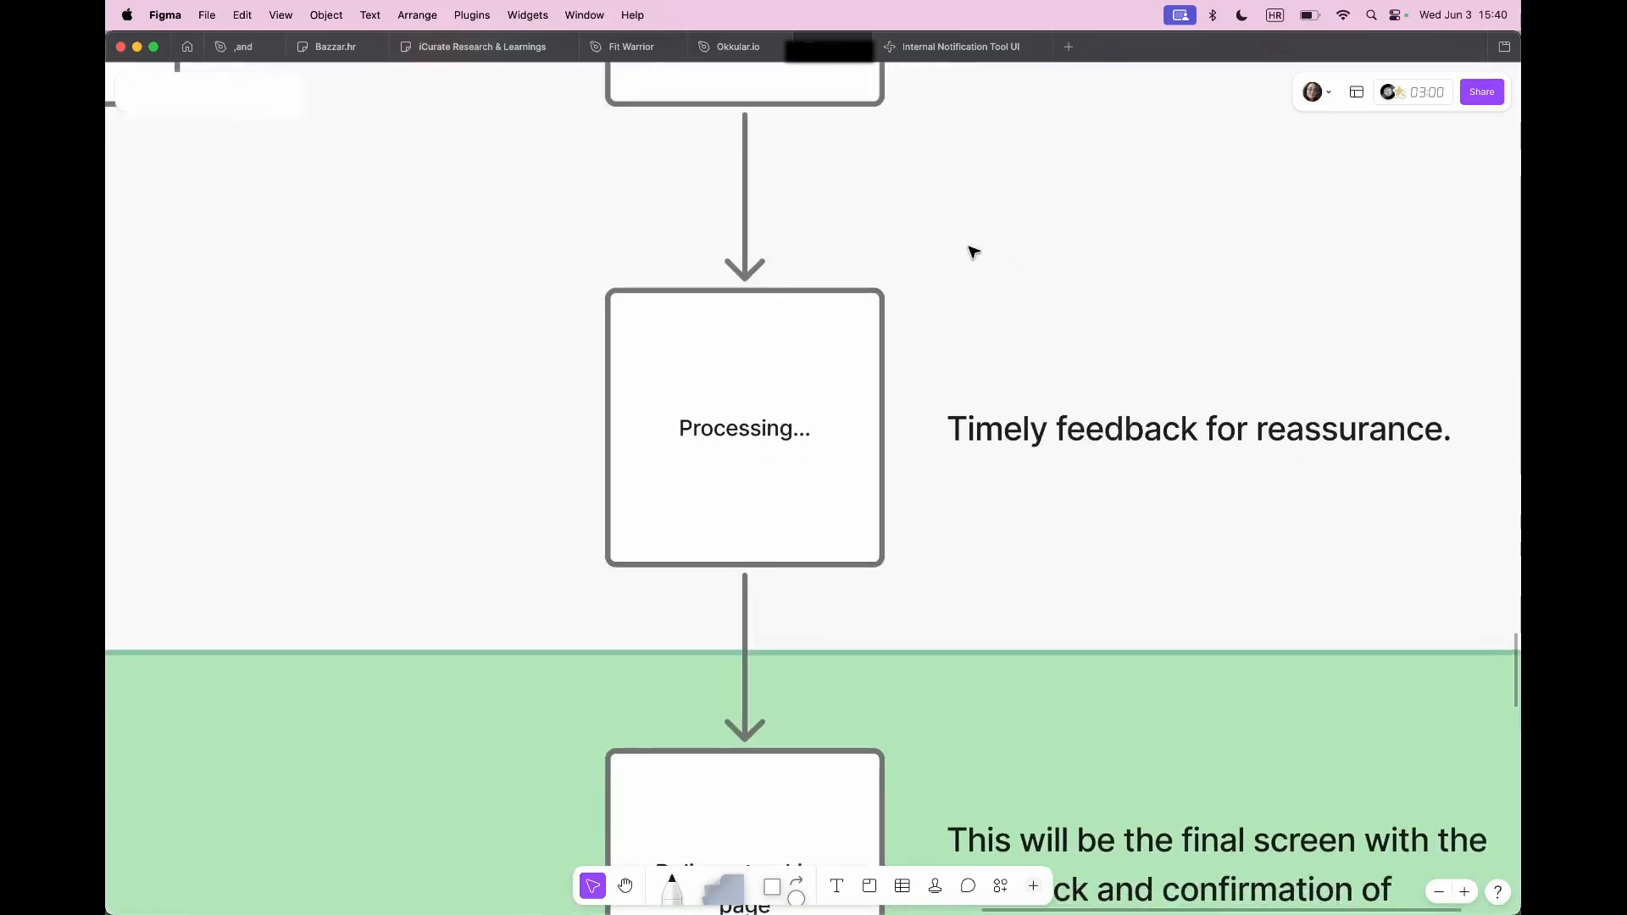
Step: Examine the flowchart from the processing and delivery tracking screens to the return to the dashboard, including the overall flow
scroll(1169, 370, "down", 6)
scroll(1220, 224, "up", 5)
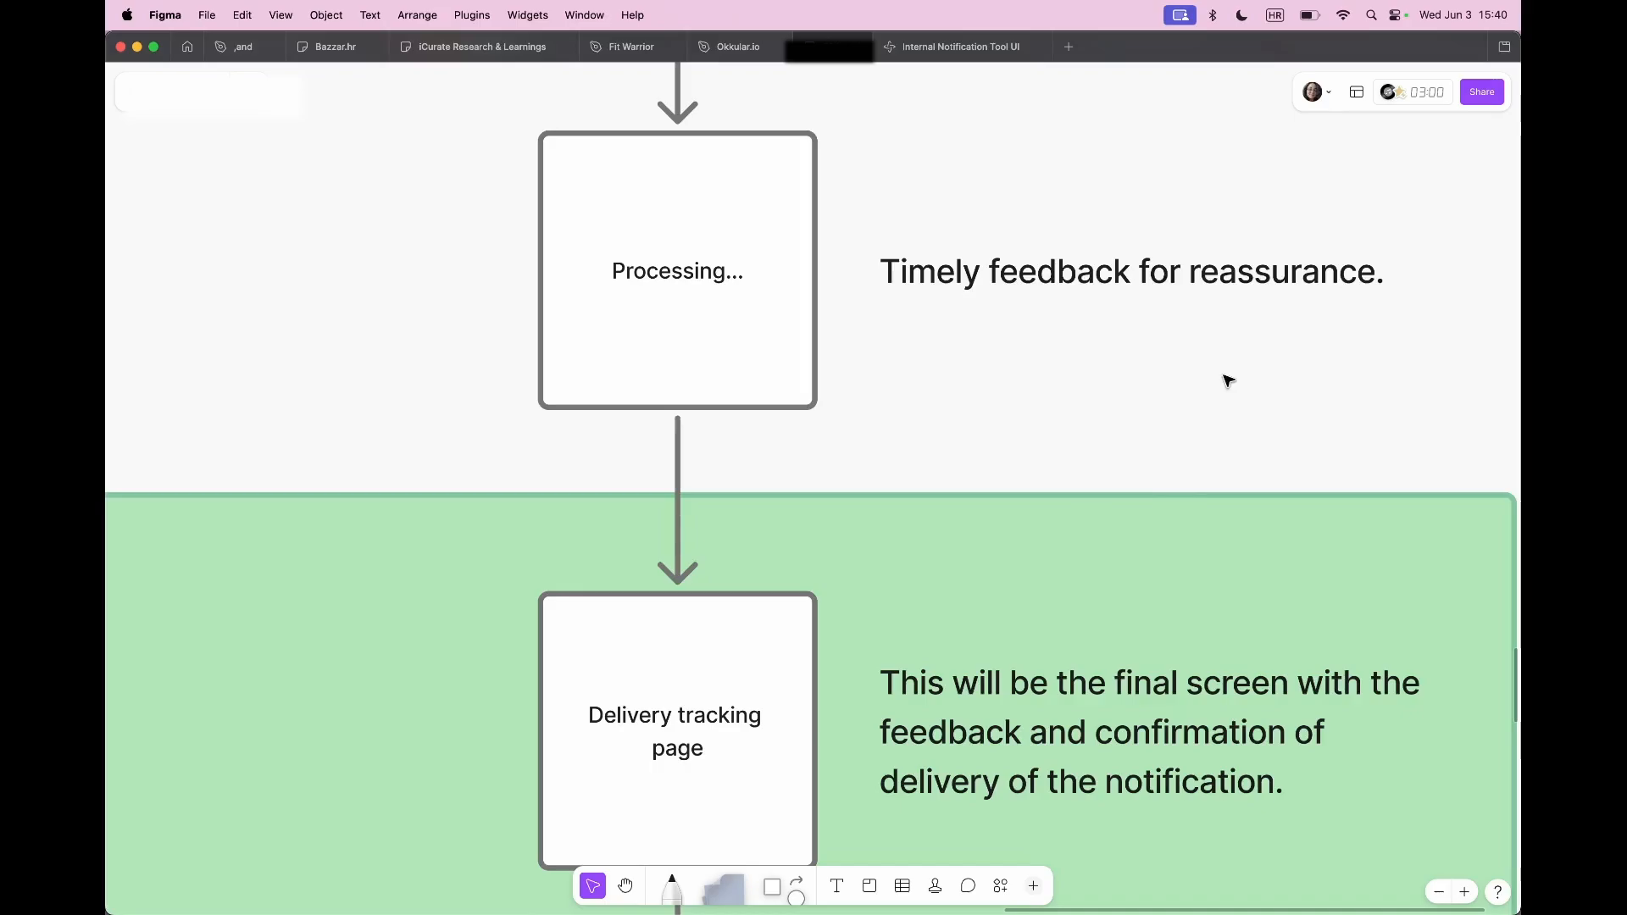
scroll(1228, 380, "down", 3)
scroll(1223, 374, "down", 10)
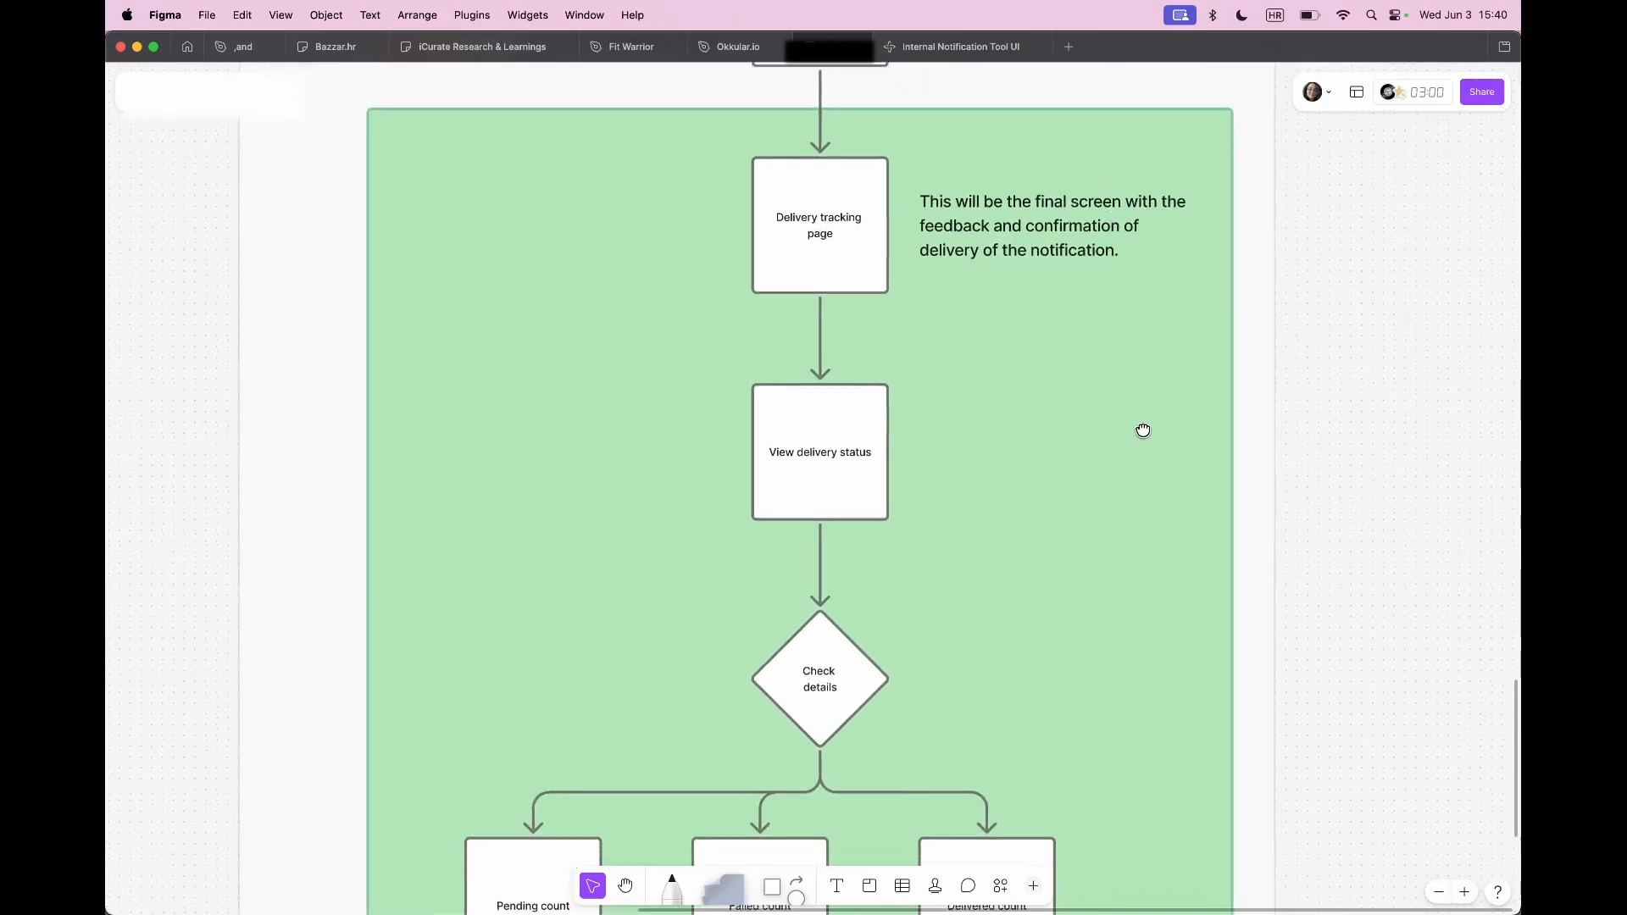
left_click_drag(1143, 430, 1109, 486)
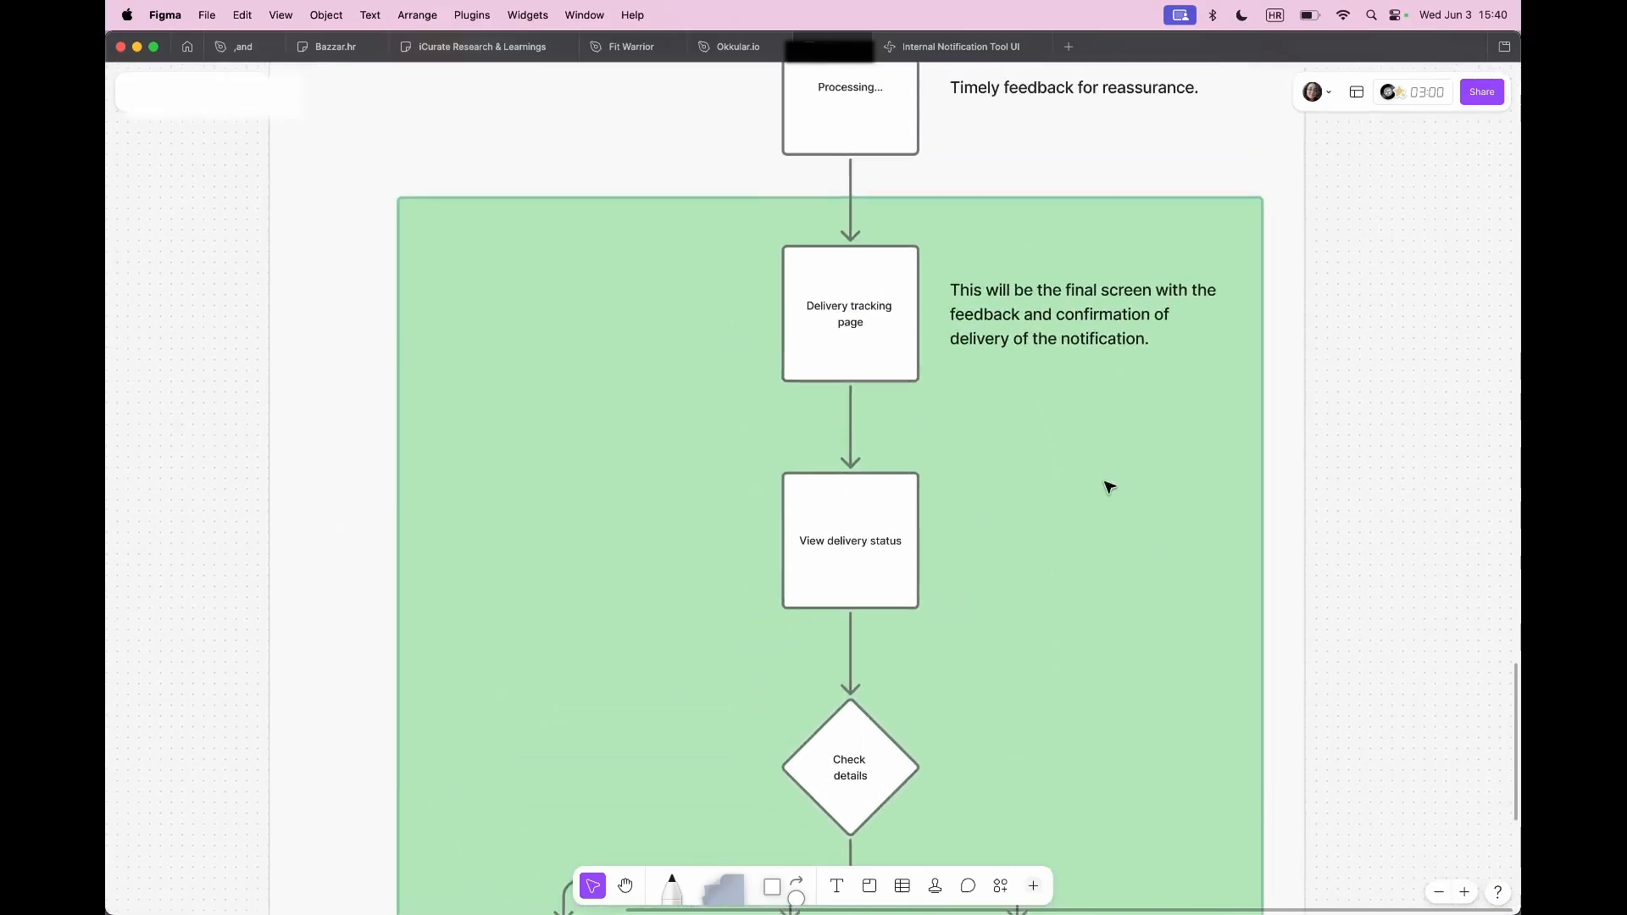
scroll(1109, 487, "up", 5)
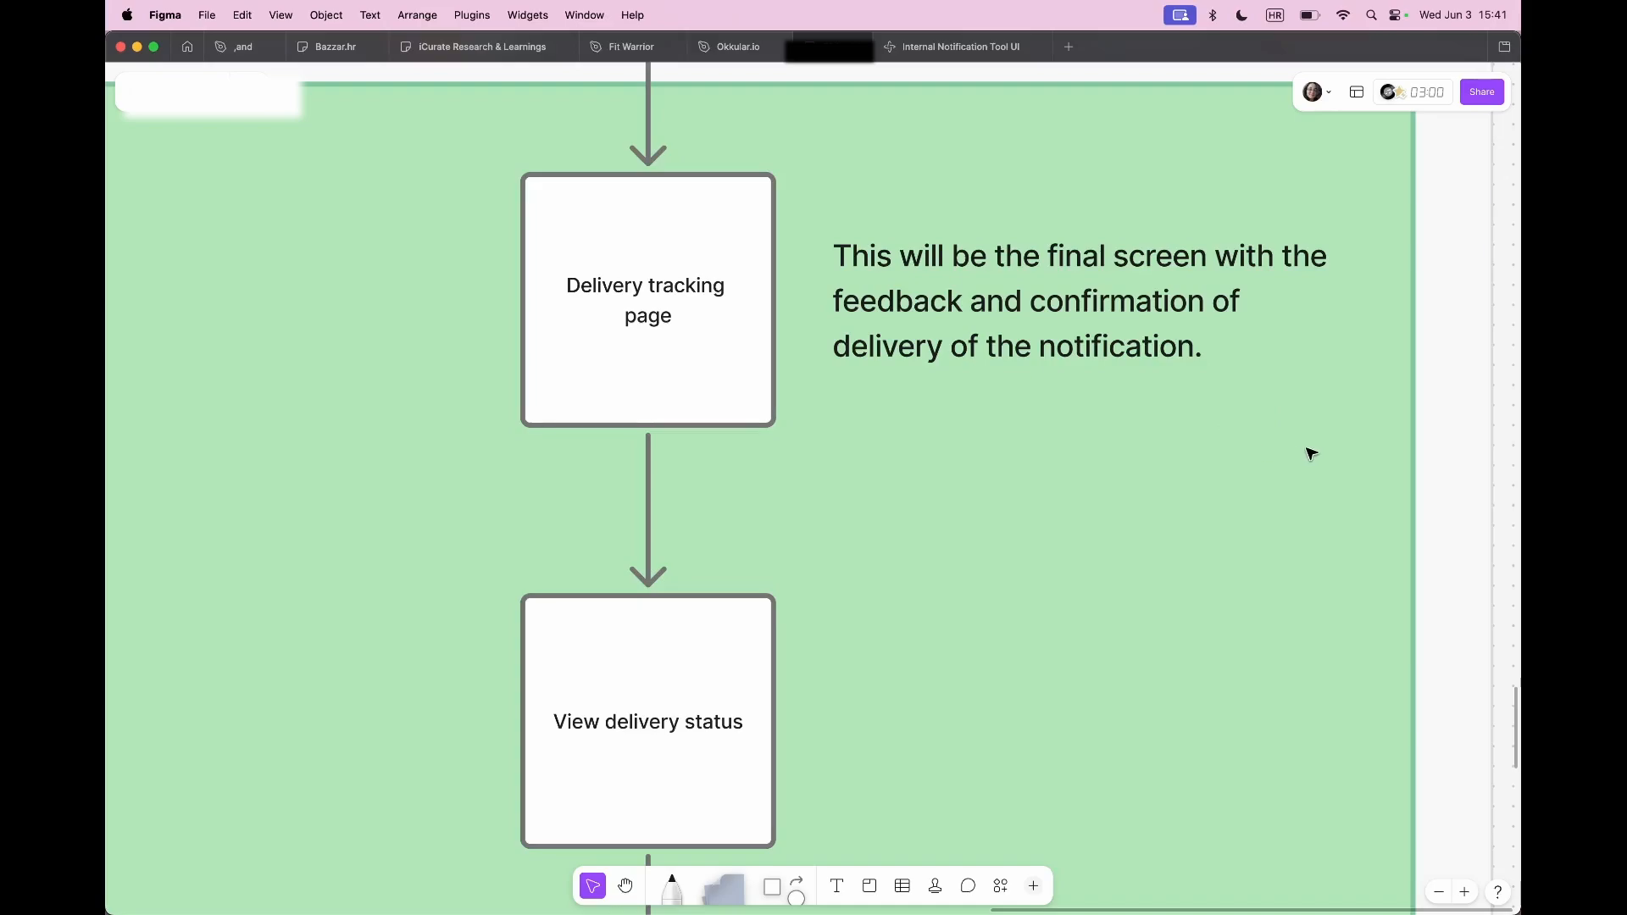
scroll(1052, 473, "down", 10)
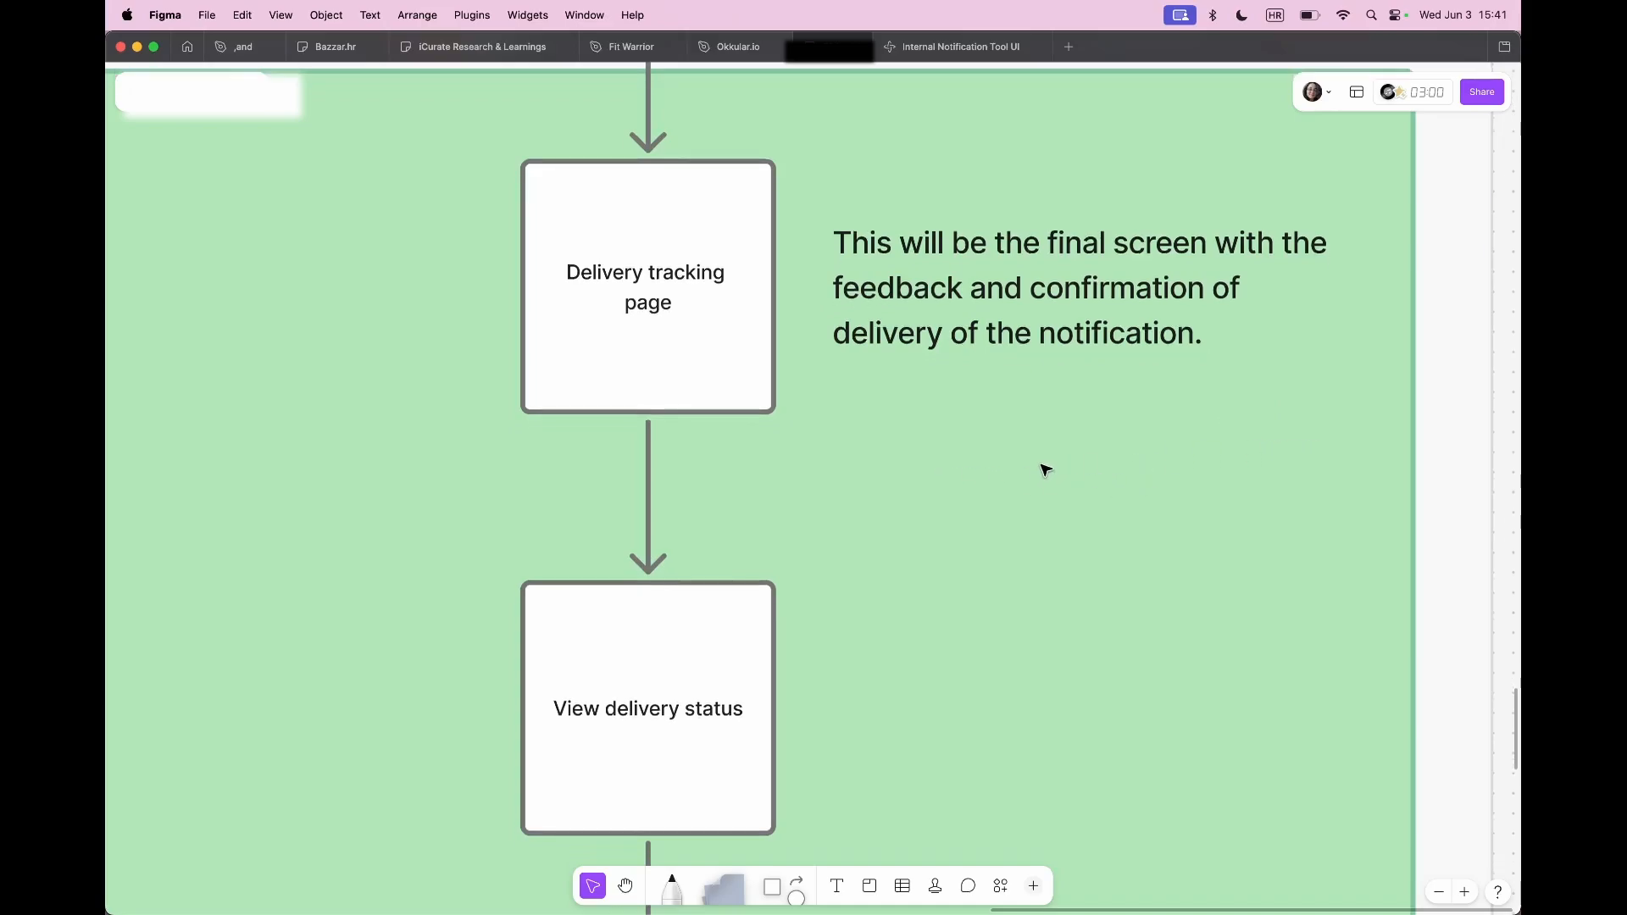
scroll(1037, 461, "down", 4)
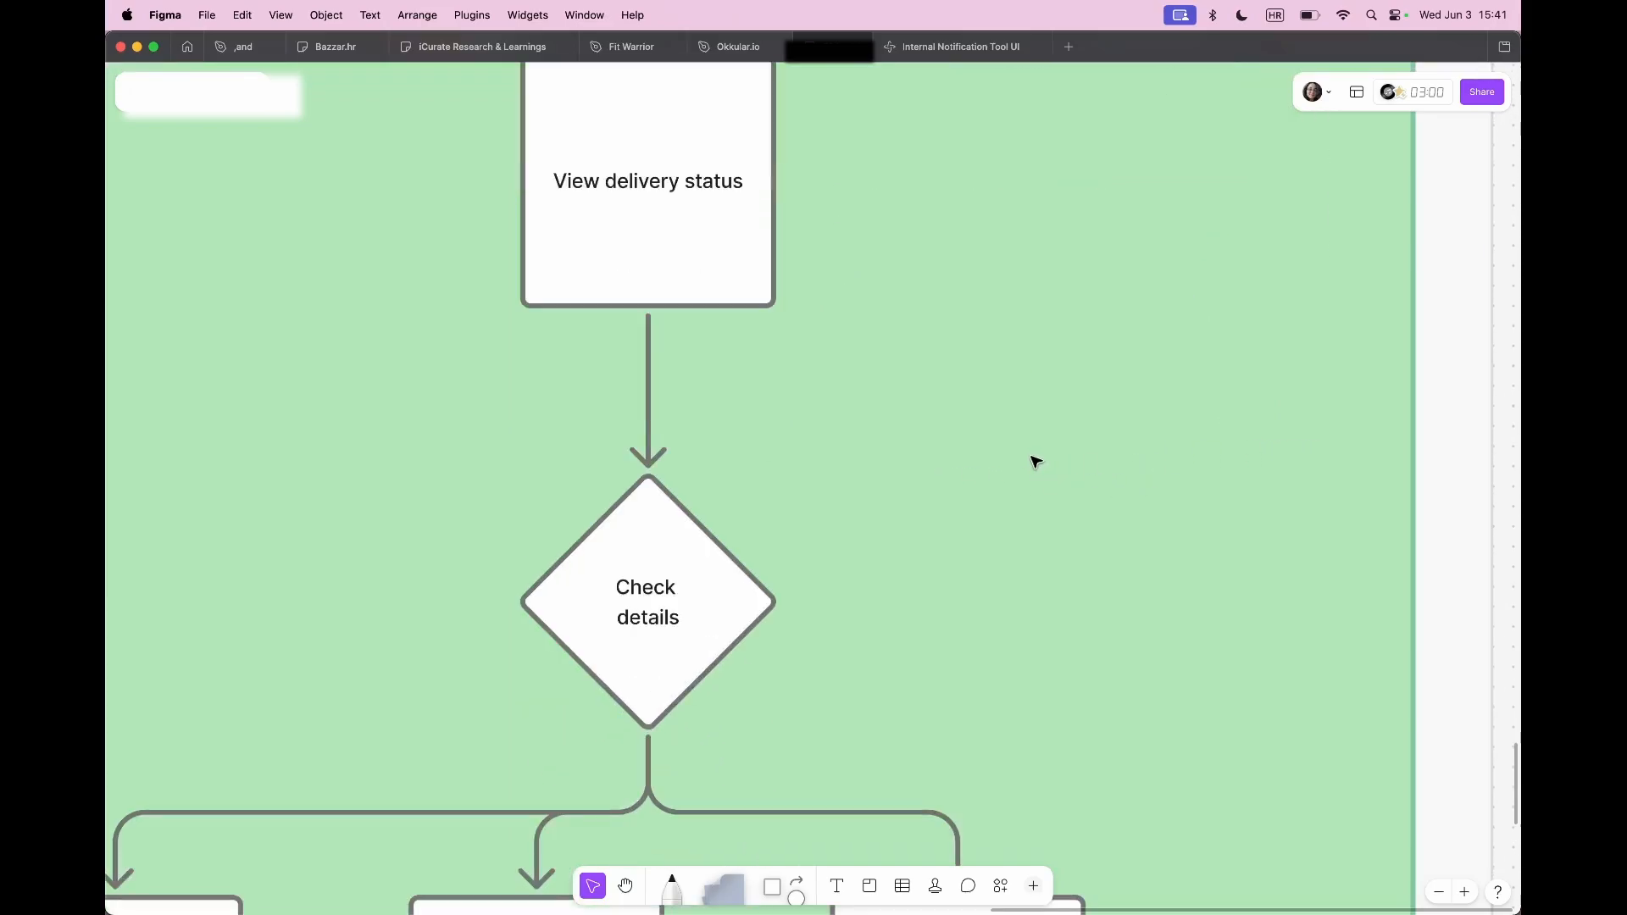
scroll(590, 503, "down", 9)
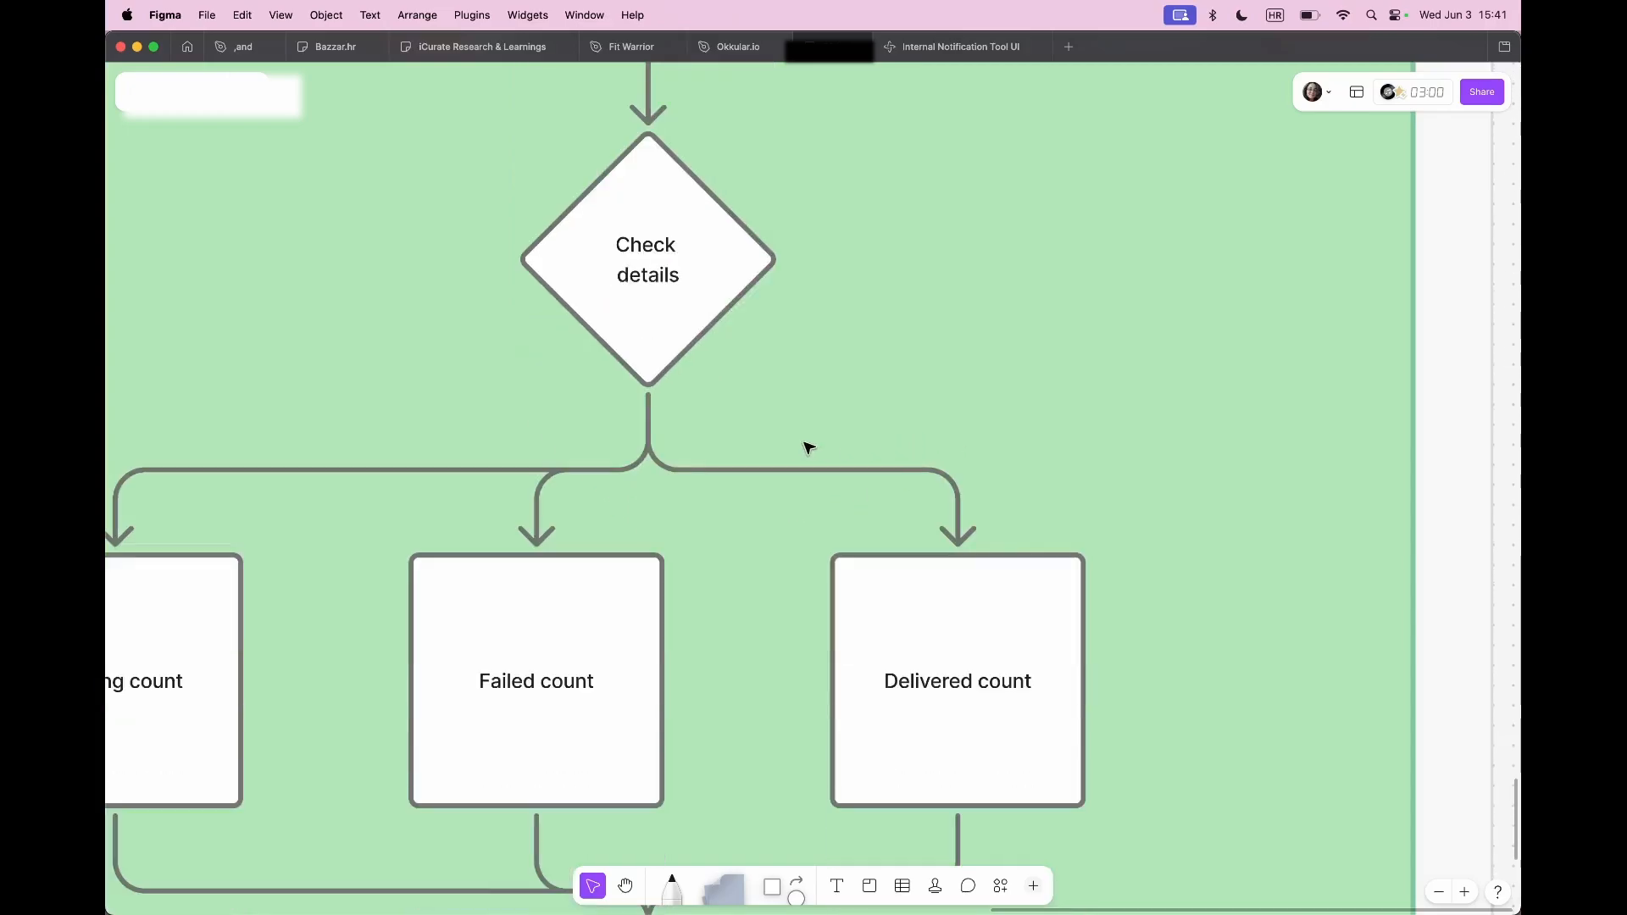
left_click_drag(805, 443, 1004, 369)
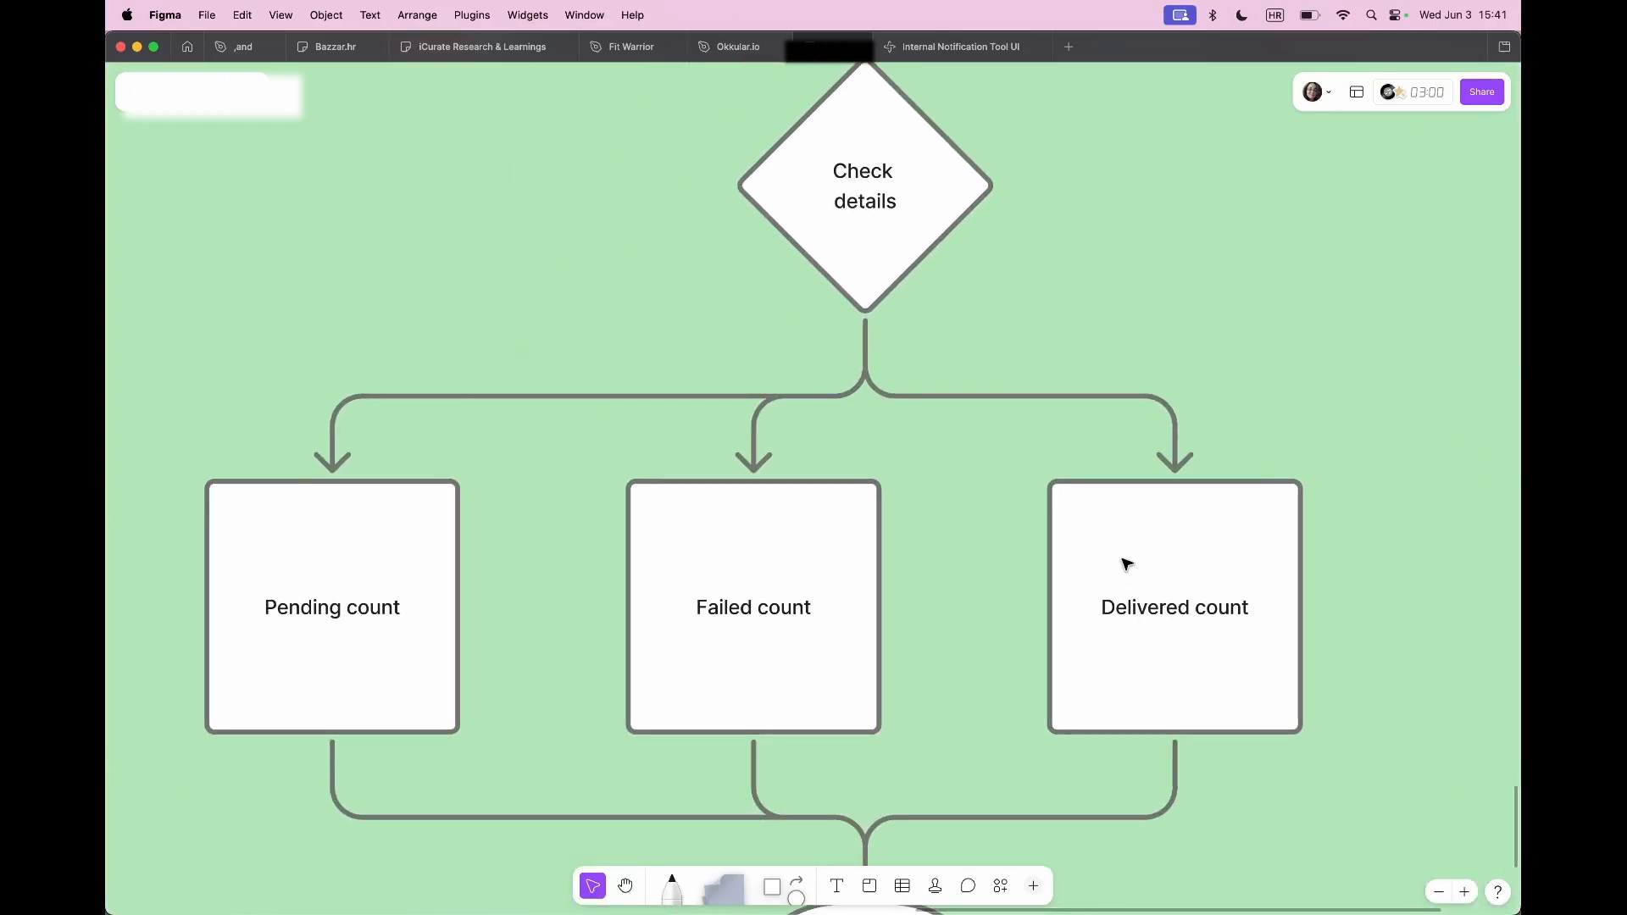
scroll(962, 569, "down", 3)
scroll(962, 566, "down", 10)
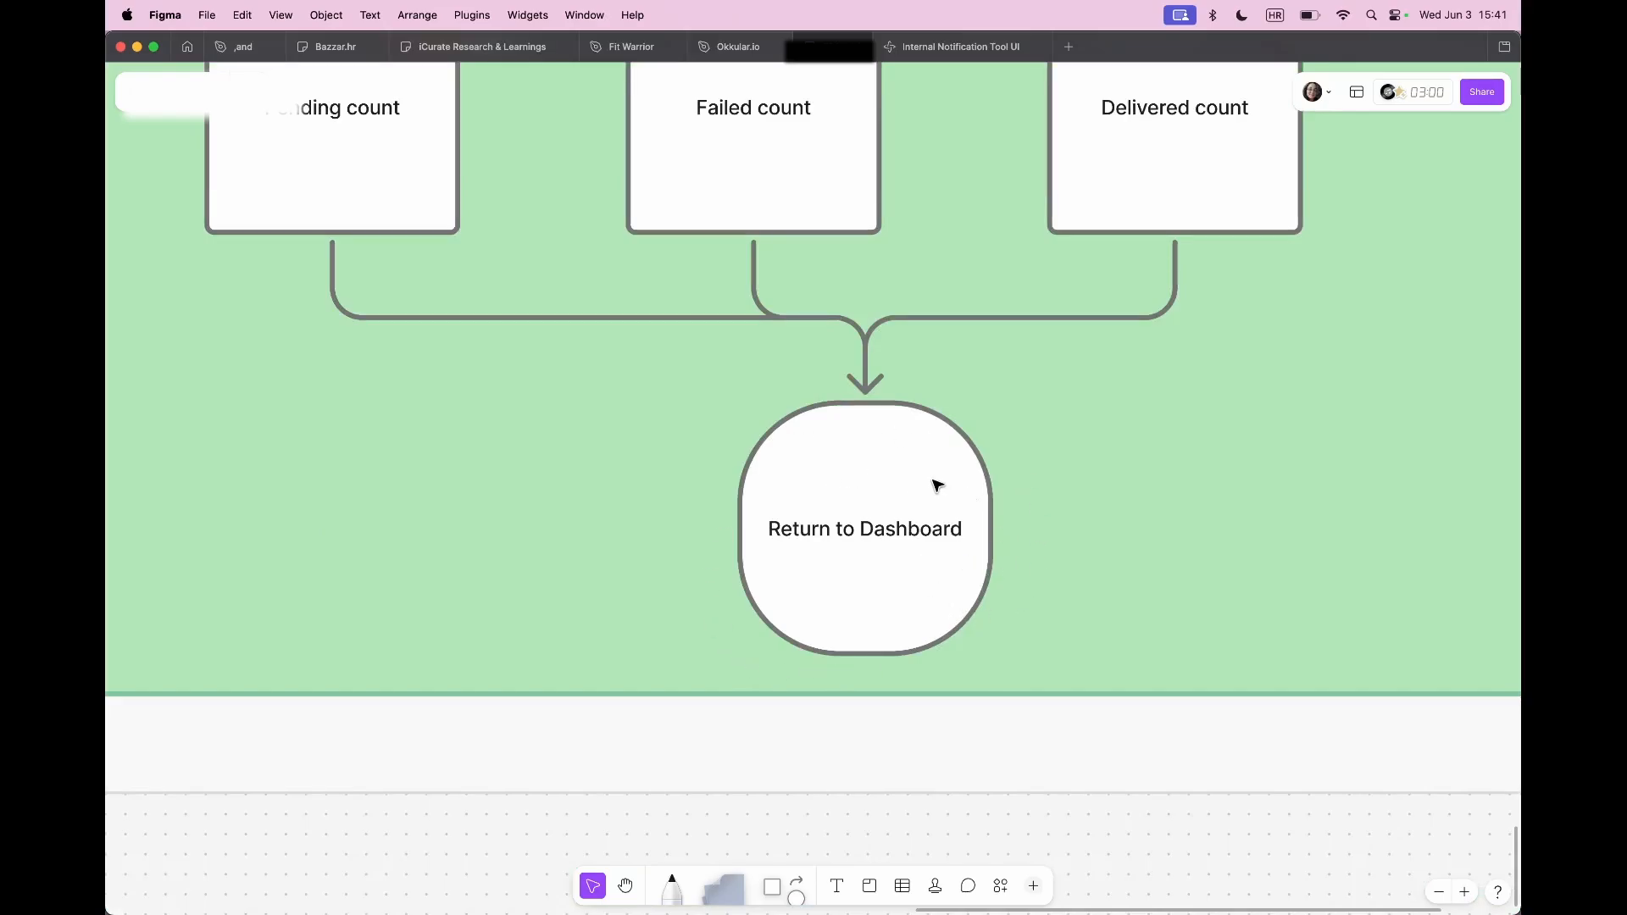
scroll(984, 592, "down", 10)
scroll(984, 573, "up", 4)
scroll(983, 574, "up", 10)
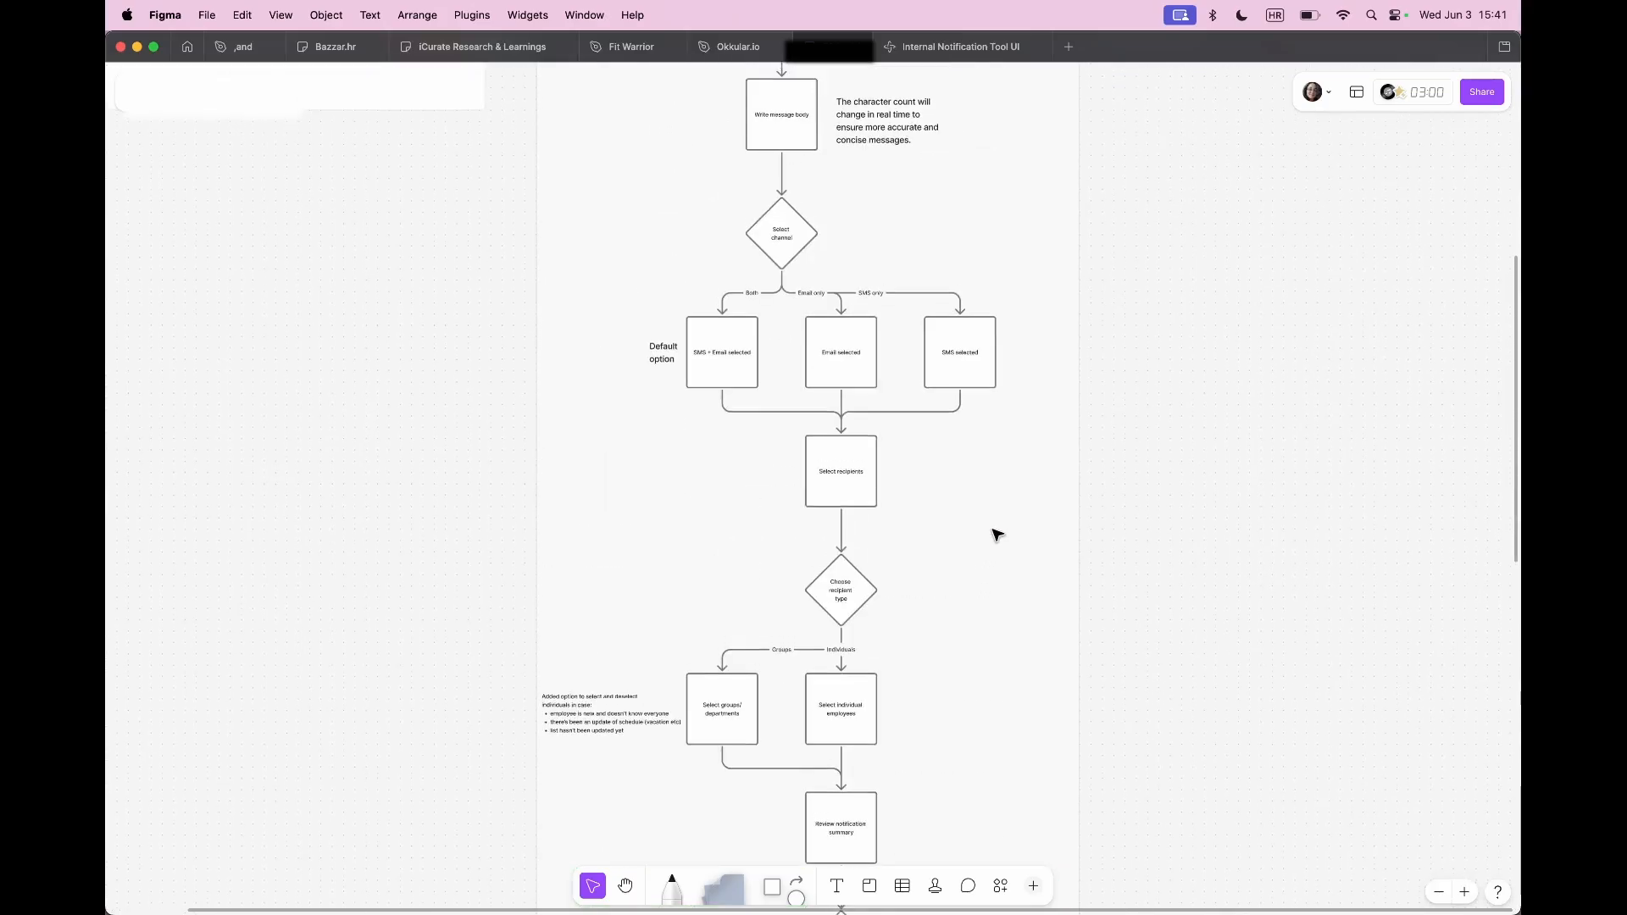
scroll(982, 508, "up", 4)
Step: Switch to the Internal Notification Tool UI file and read its design brief, AI responses and the follow-up prompt about member checkboxes
left_click(915, 47)
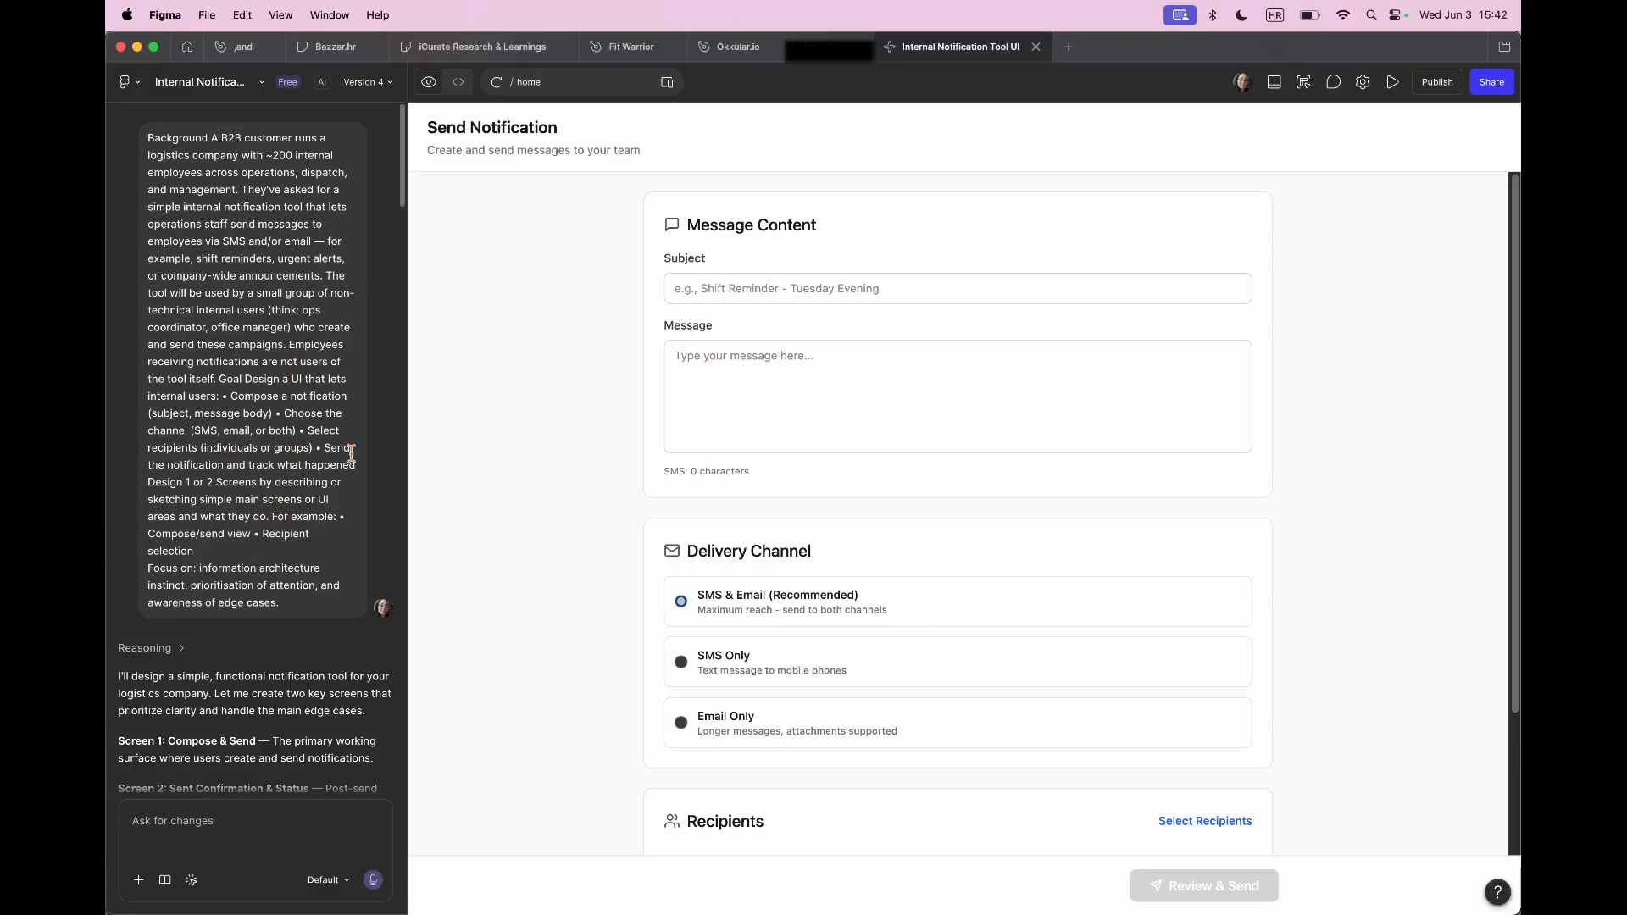
scroll(321, 465, "down", 1)
scroll(321, 465, "down", 20)
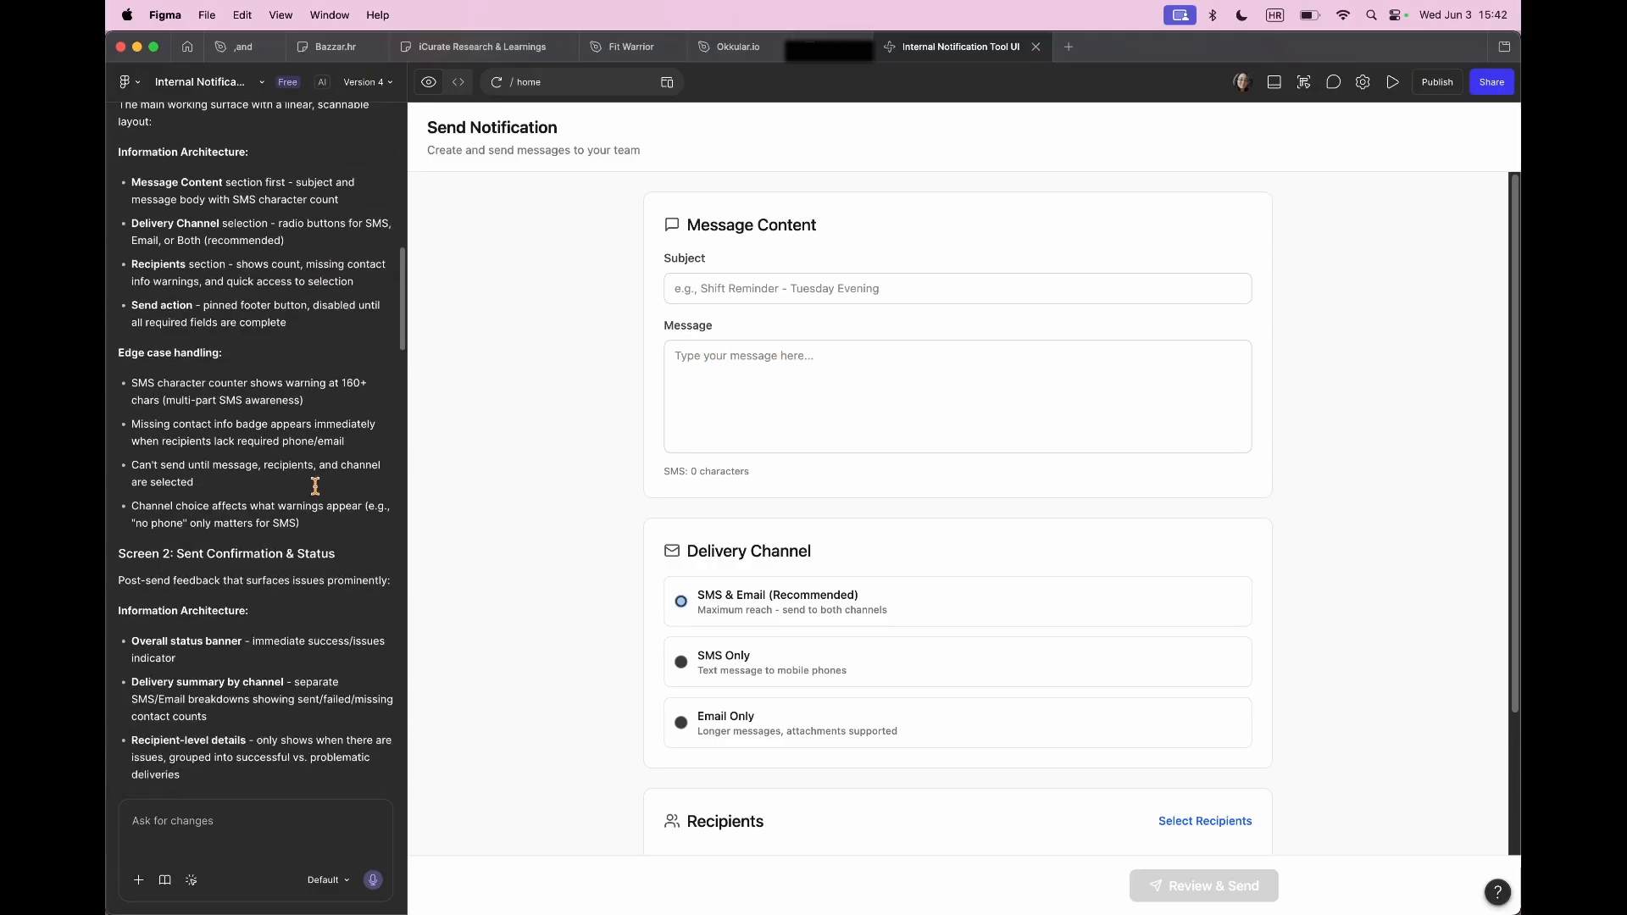
scroll(318, 483, "down", 15)
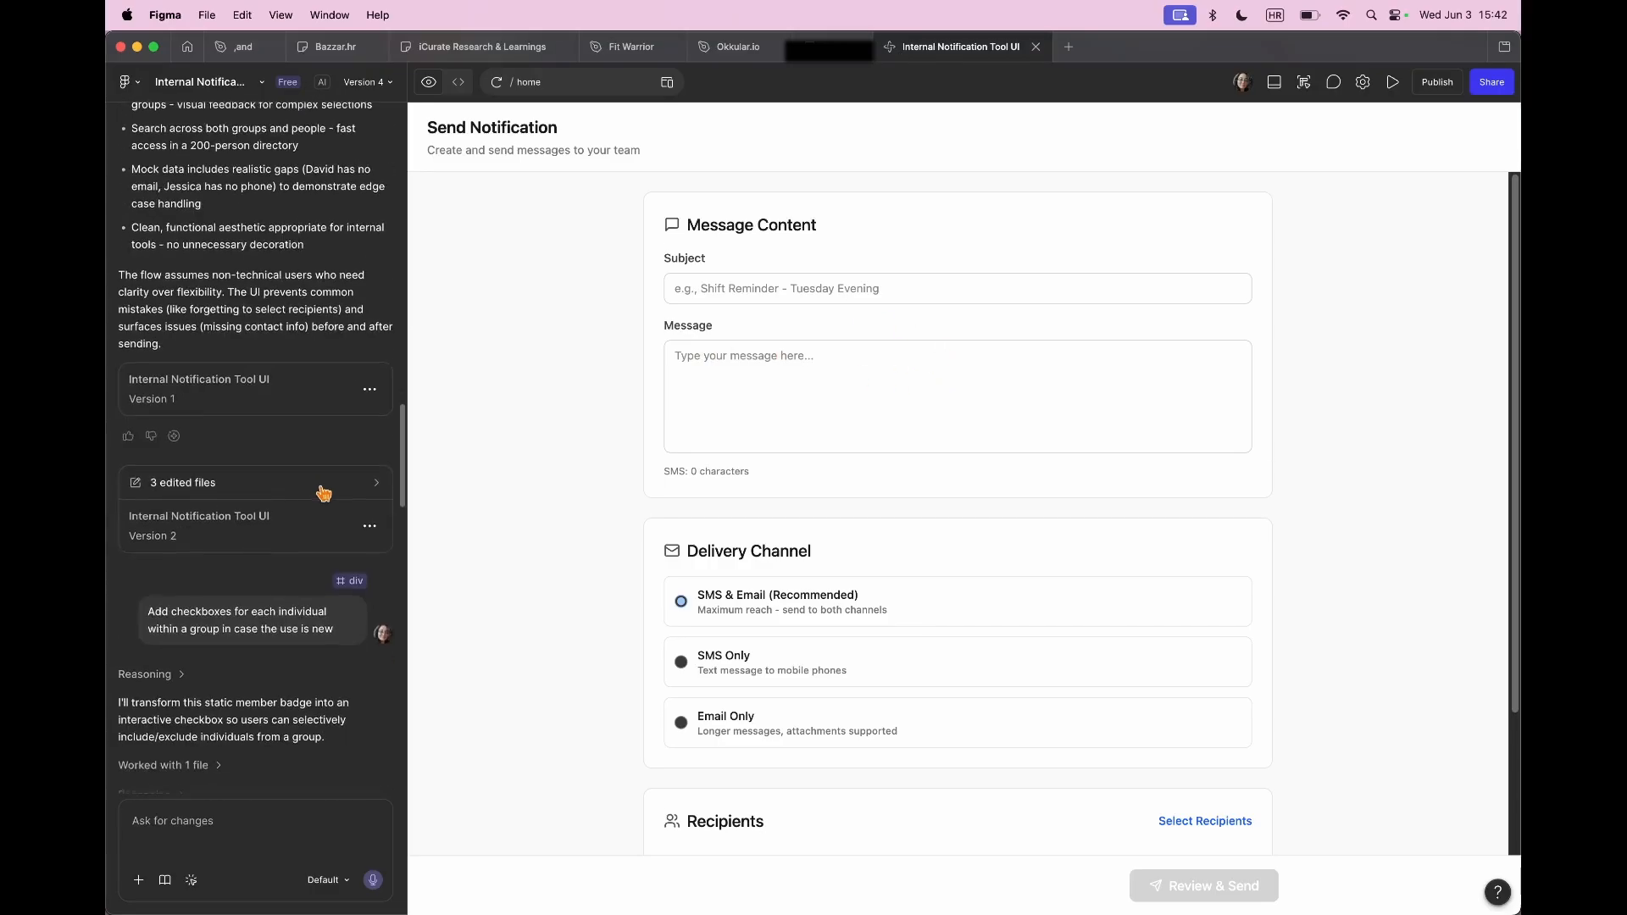
scroll(346, 517, "down", 3)
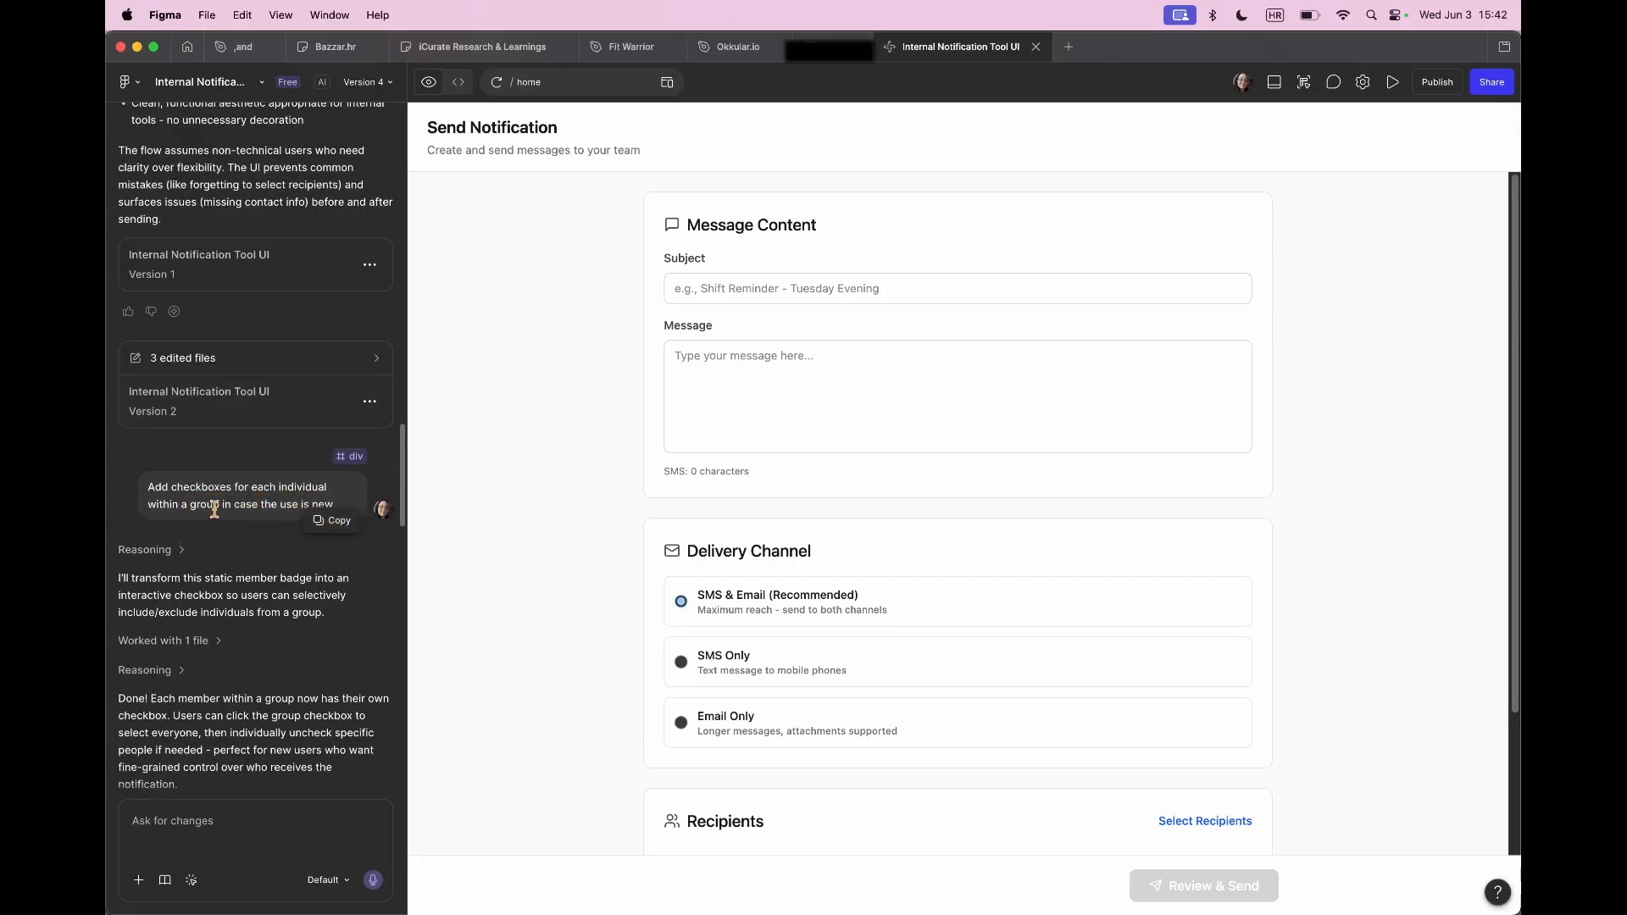
scroll(254, 499, "down", 5)
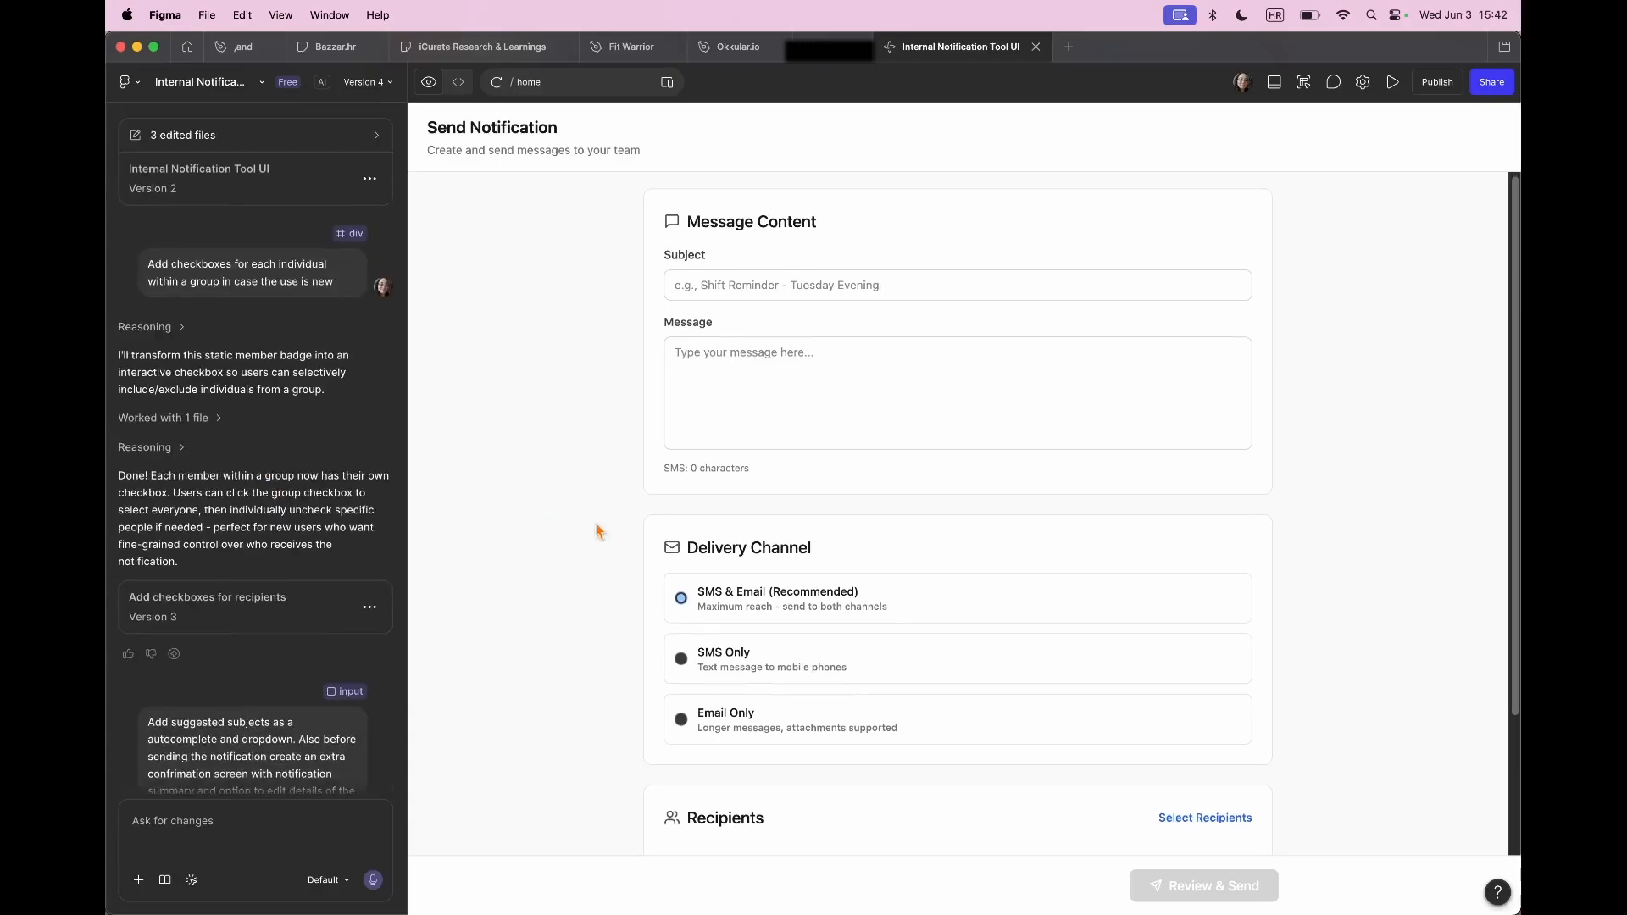
Step: Open the recipient selection, select the Night Shift group and exclude its first member
scroll(796, 621, "down", 4)
left_click(913, 780)
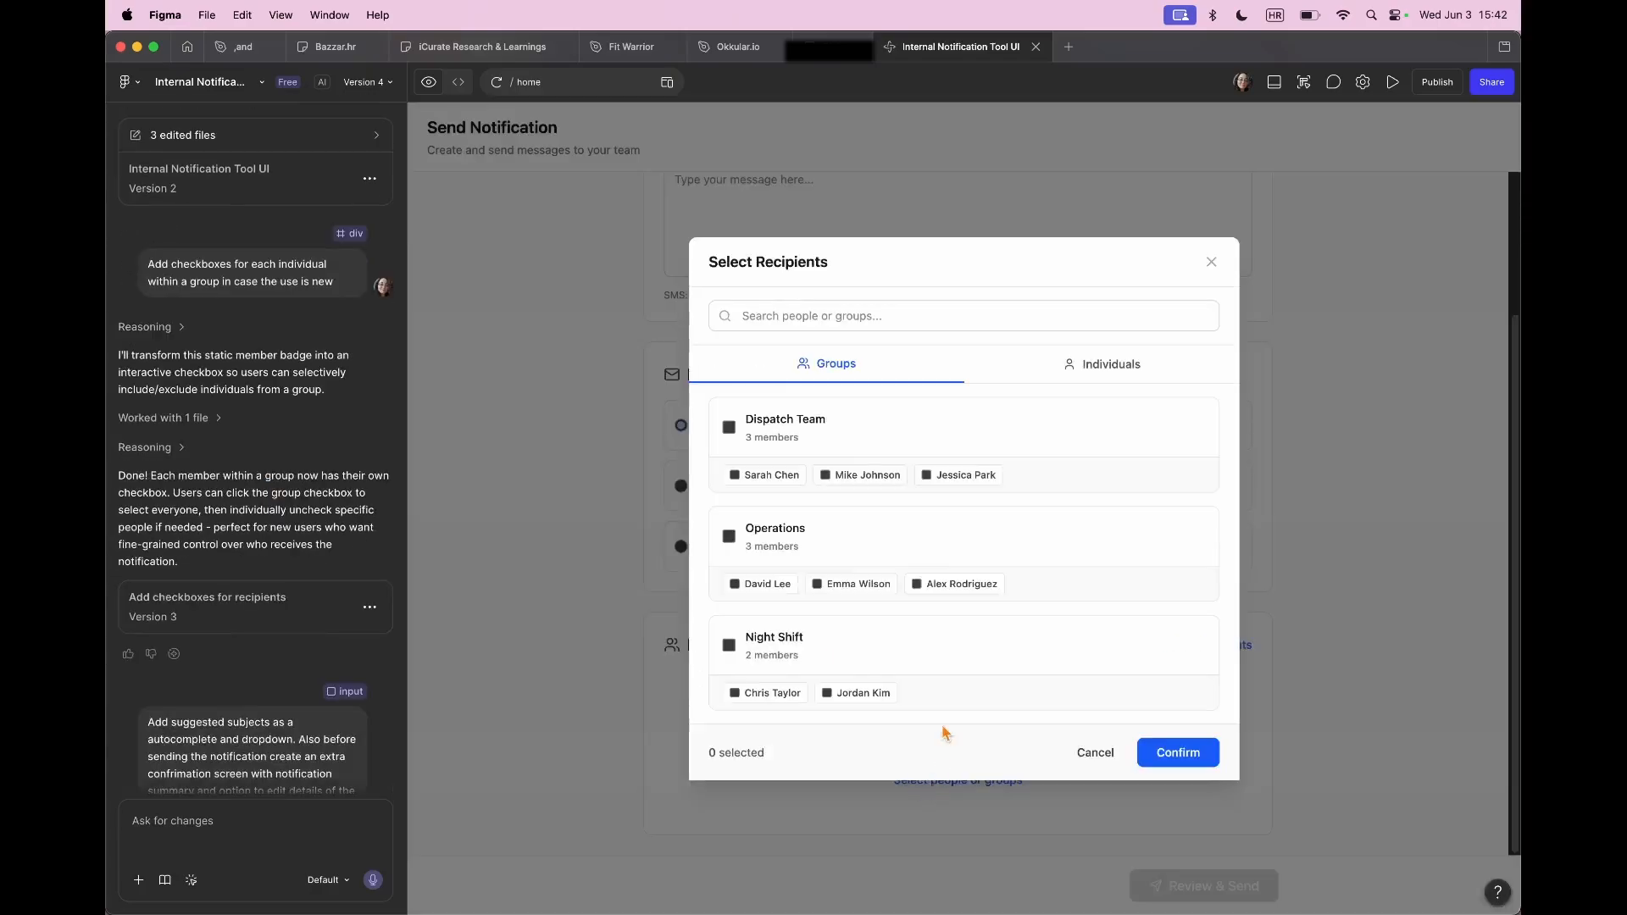
left_click(728, 645)
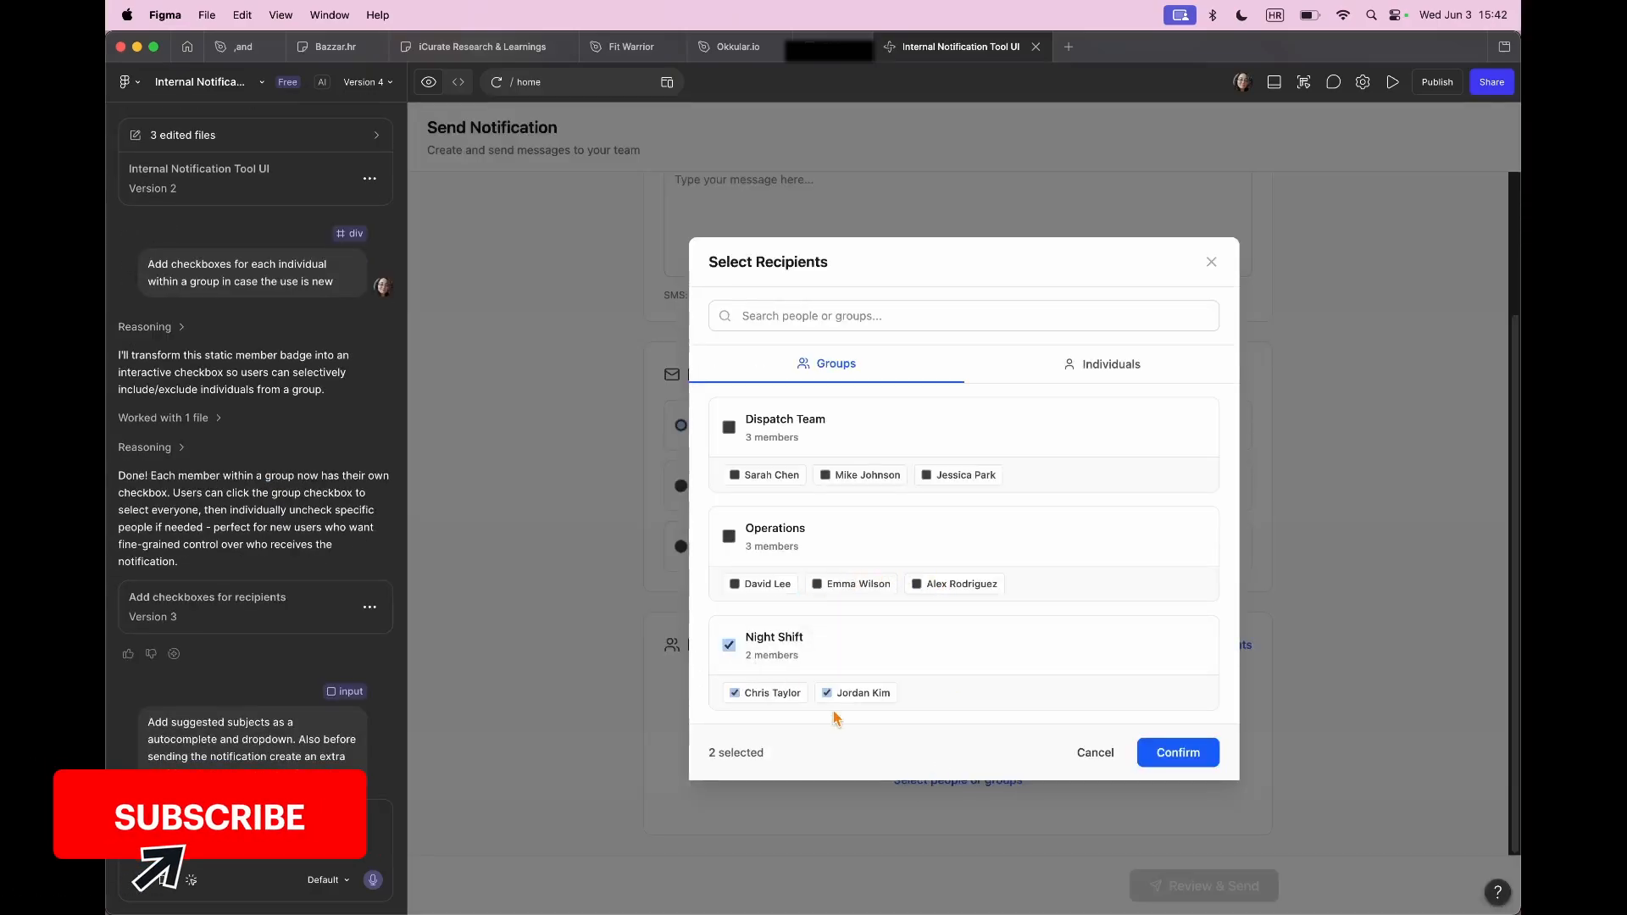
left_click(733, 693)
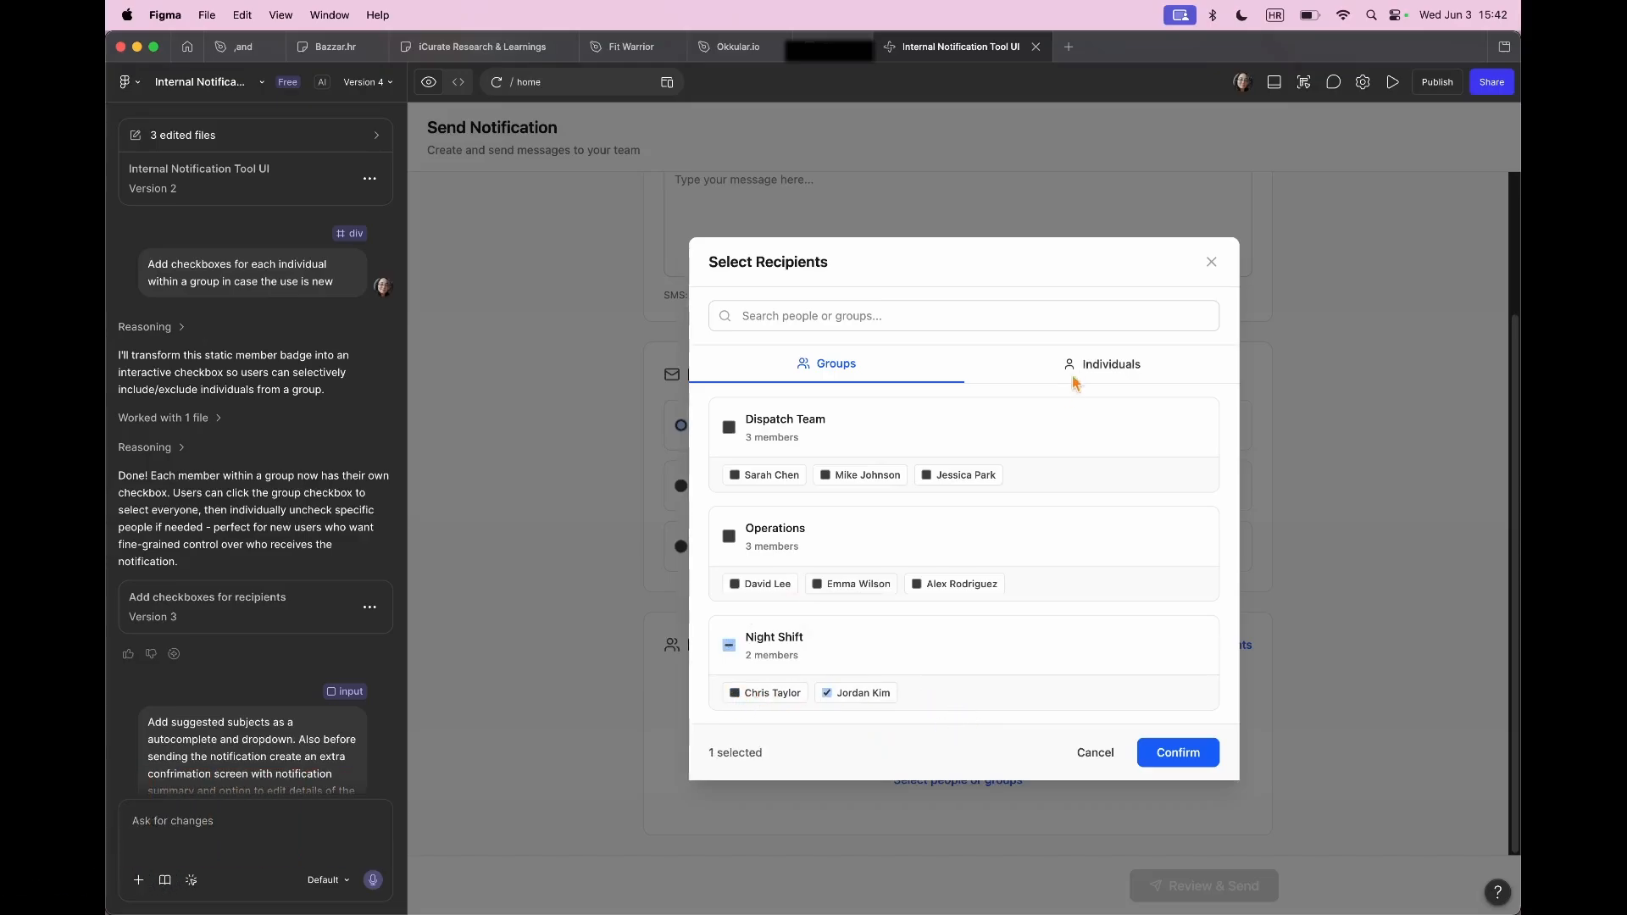
Step: Try the recipient search with "ch", clear it, and look through the individual recipients before closing the selection unconfirmed
left_click(929, 310)
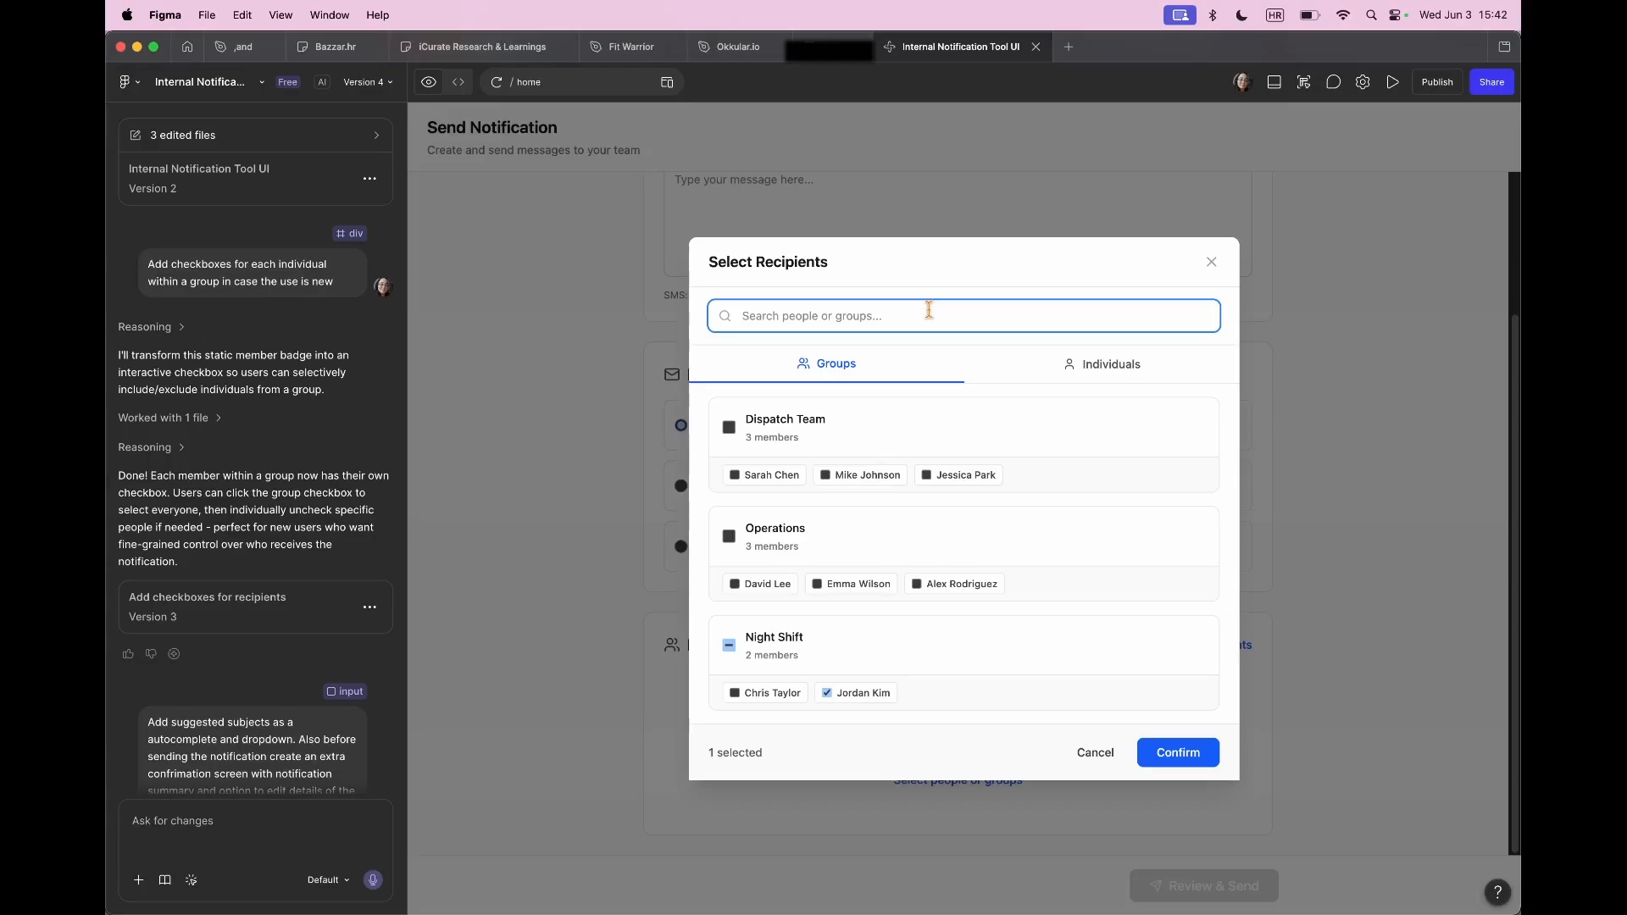
type("ch")
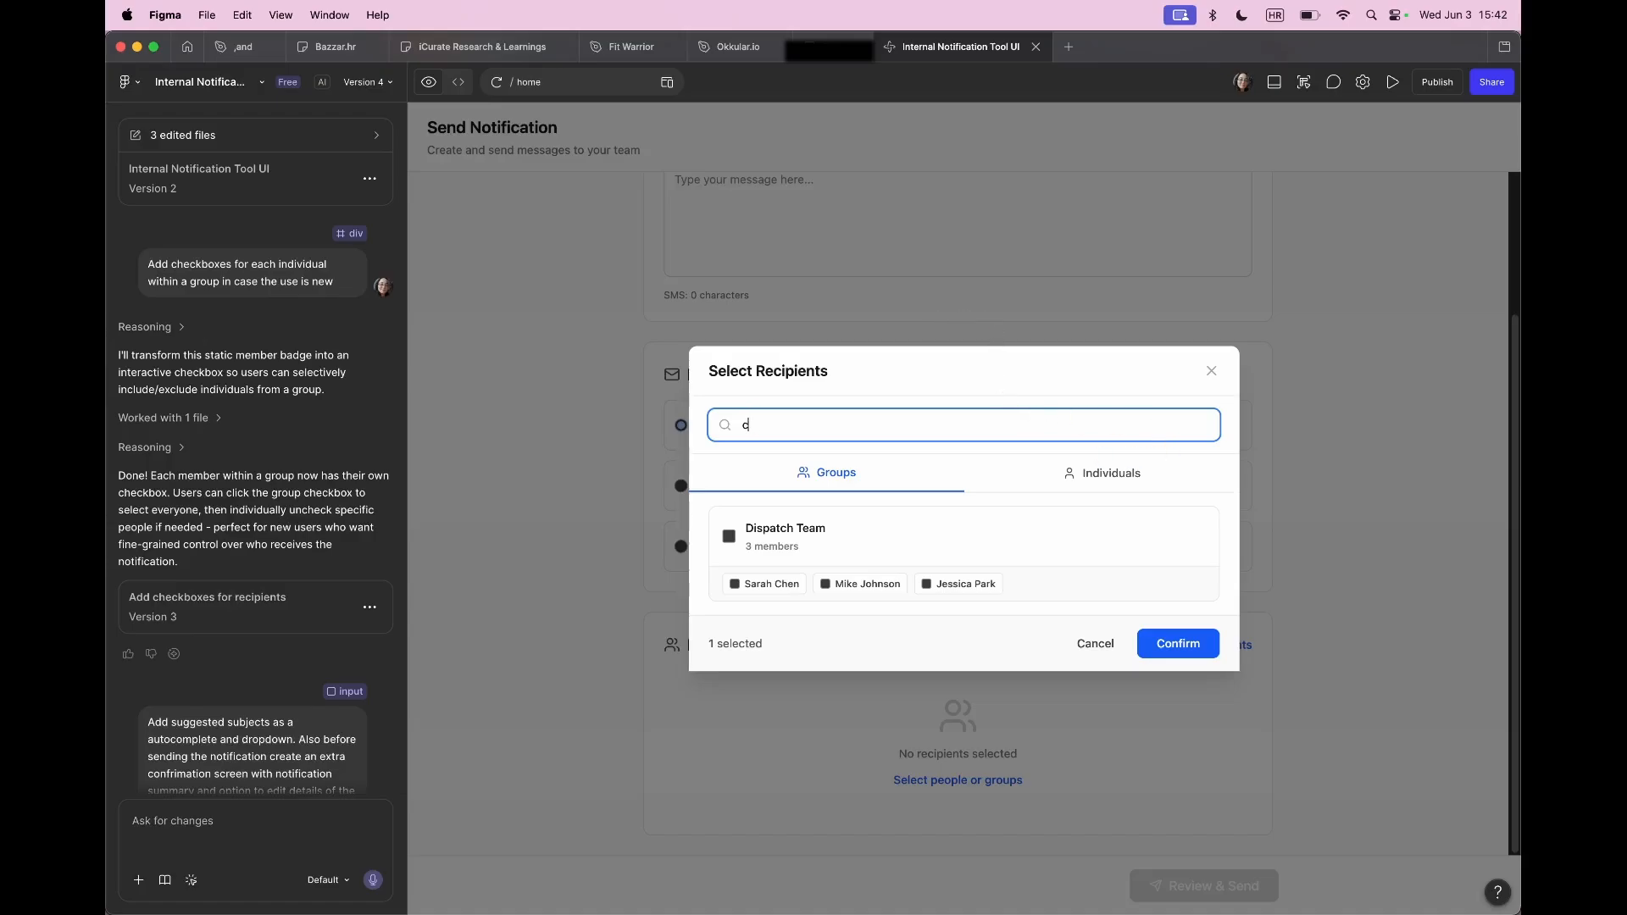
key("BackSpace")
left_click(1092, 373)
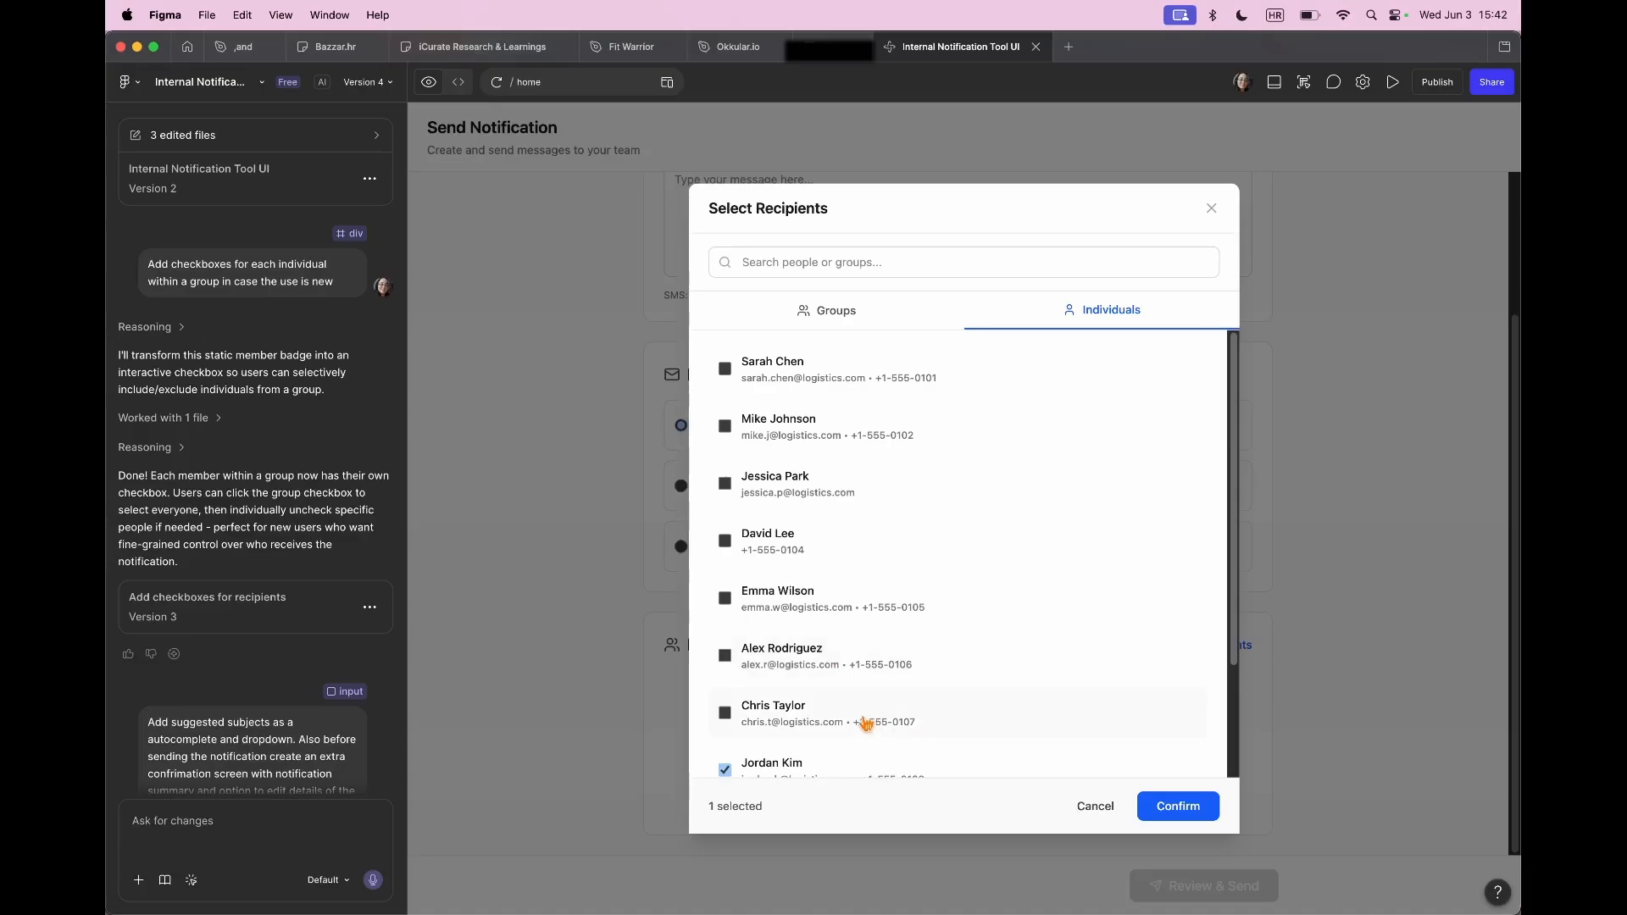
scroll(868, 720, "down", 3)
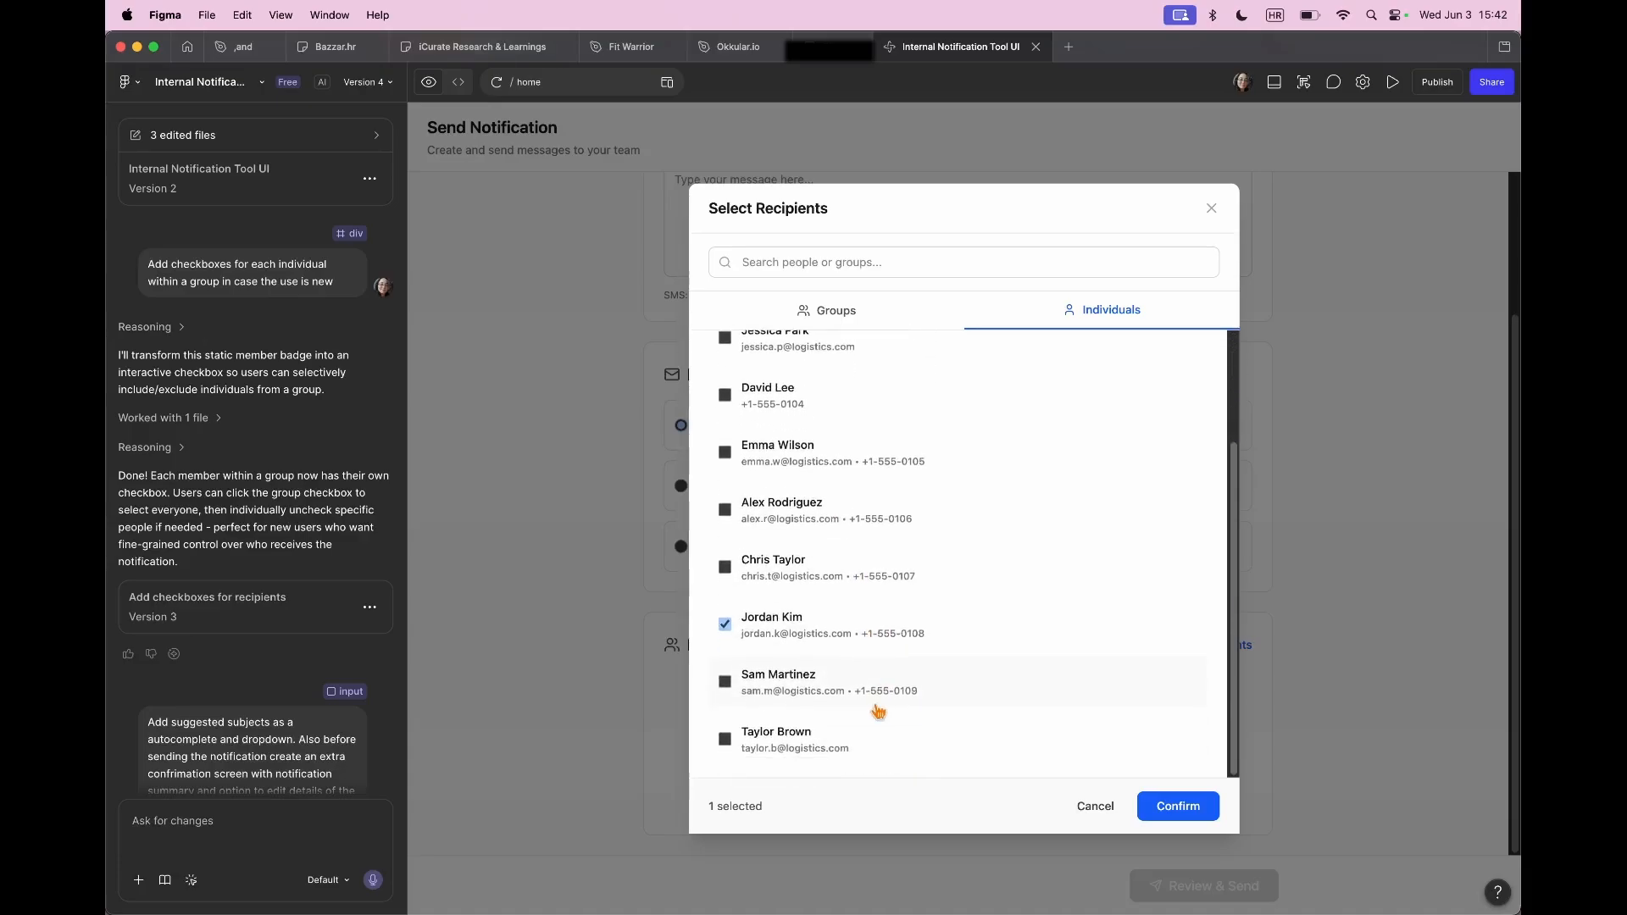
scroll(881, 707, "up", 1)
left_click(422, 501)
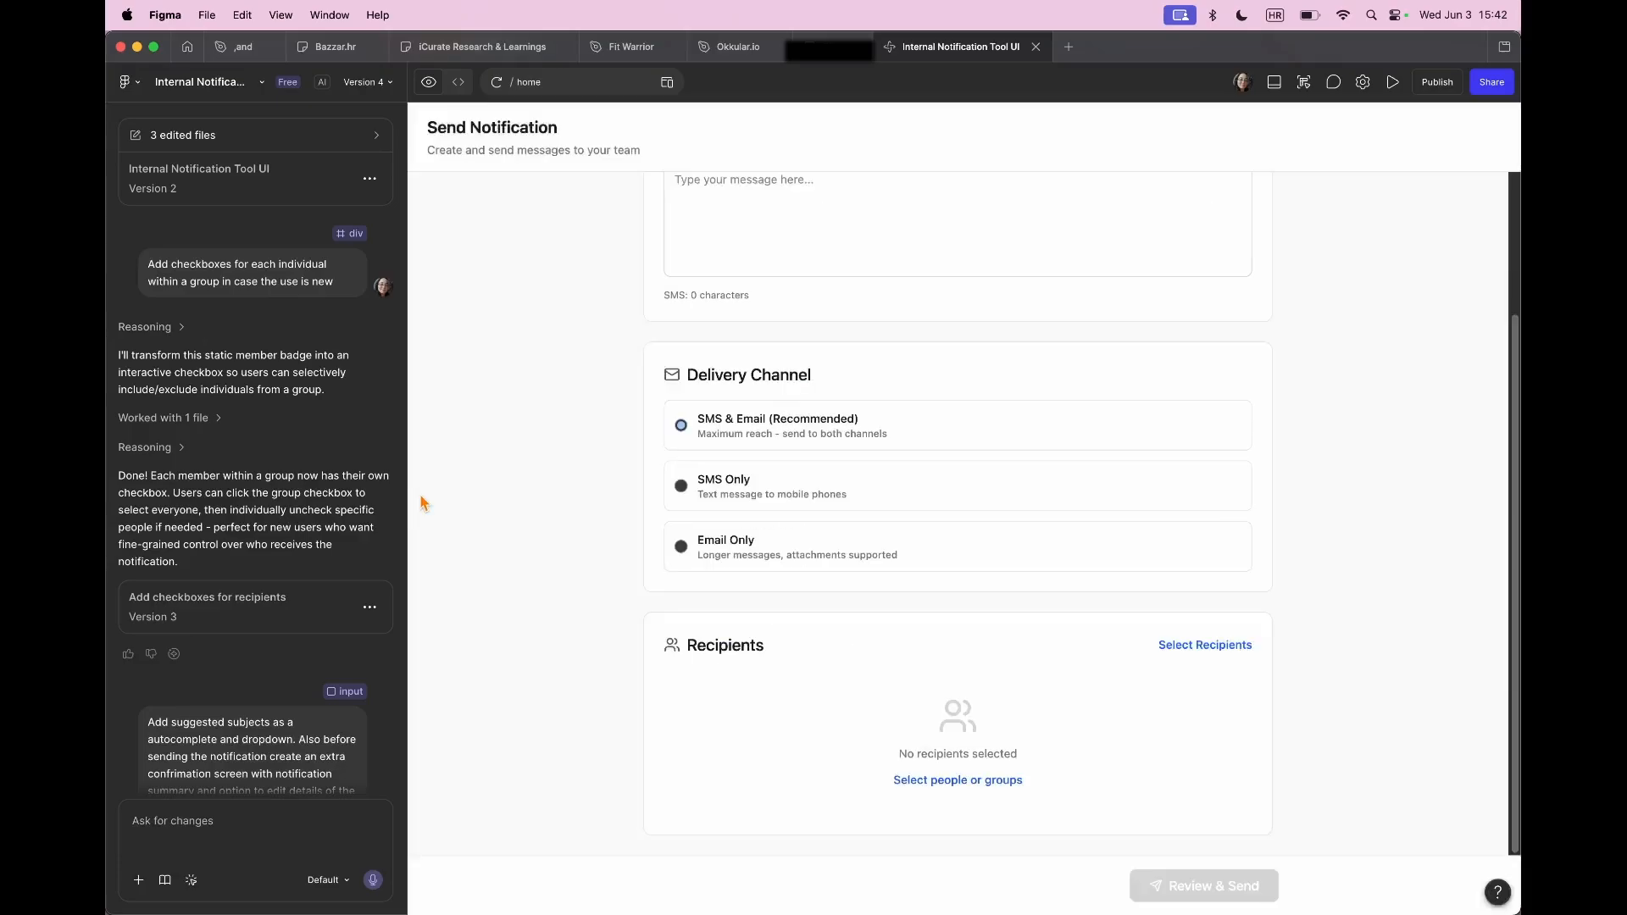
Step: Set the notification's subject to "Shift change" and write a short message telling an employee to come to work
scroll(826, 381, "up", 2)
left_click(826, 288)
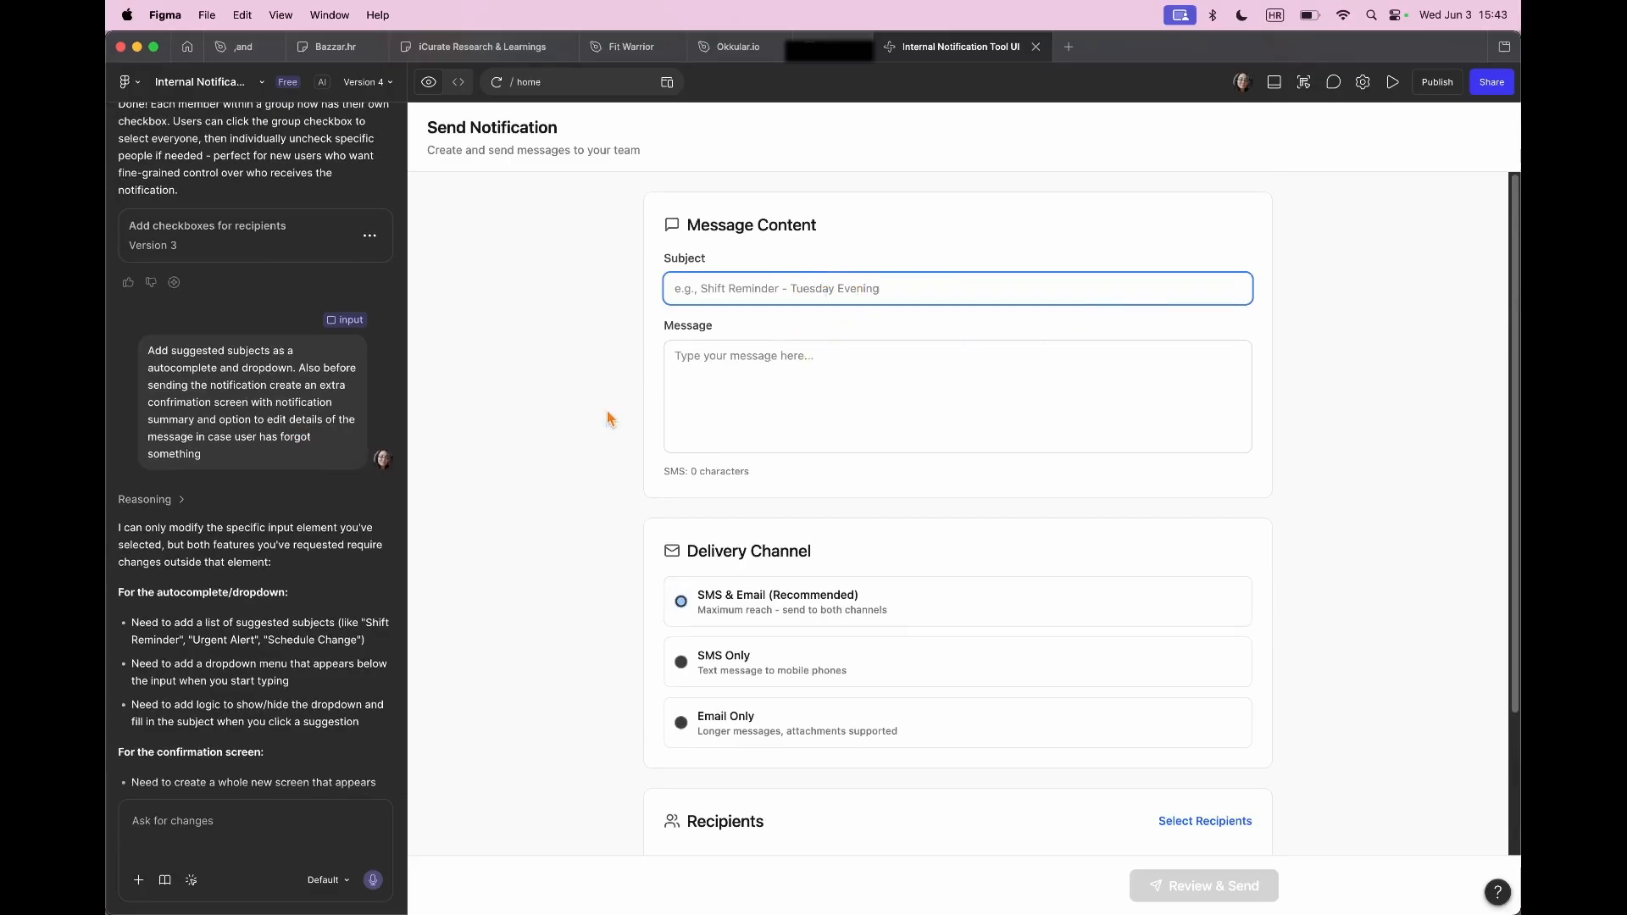
scroll(297, 428, "down", 10)
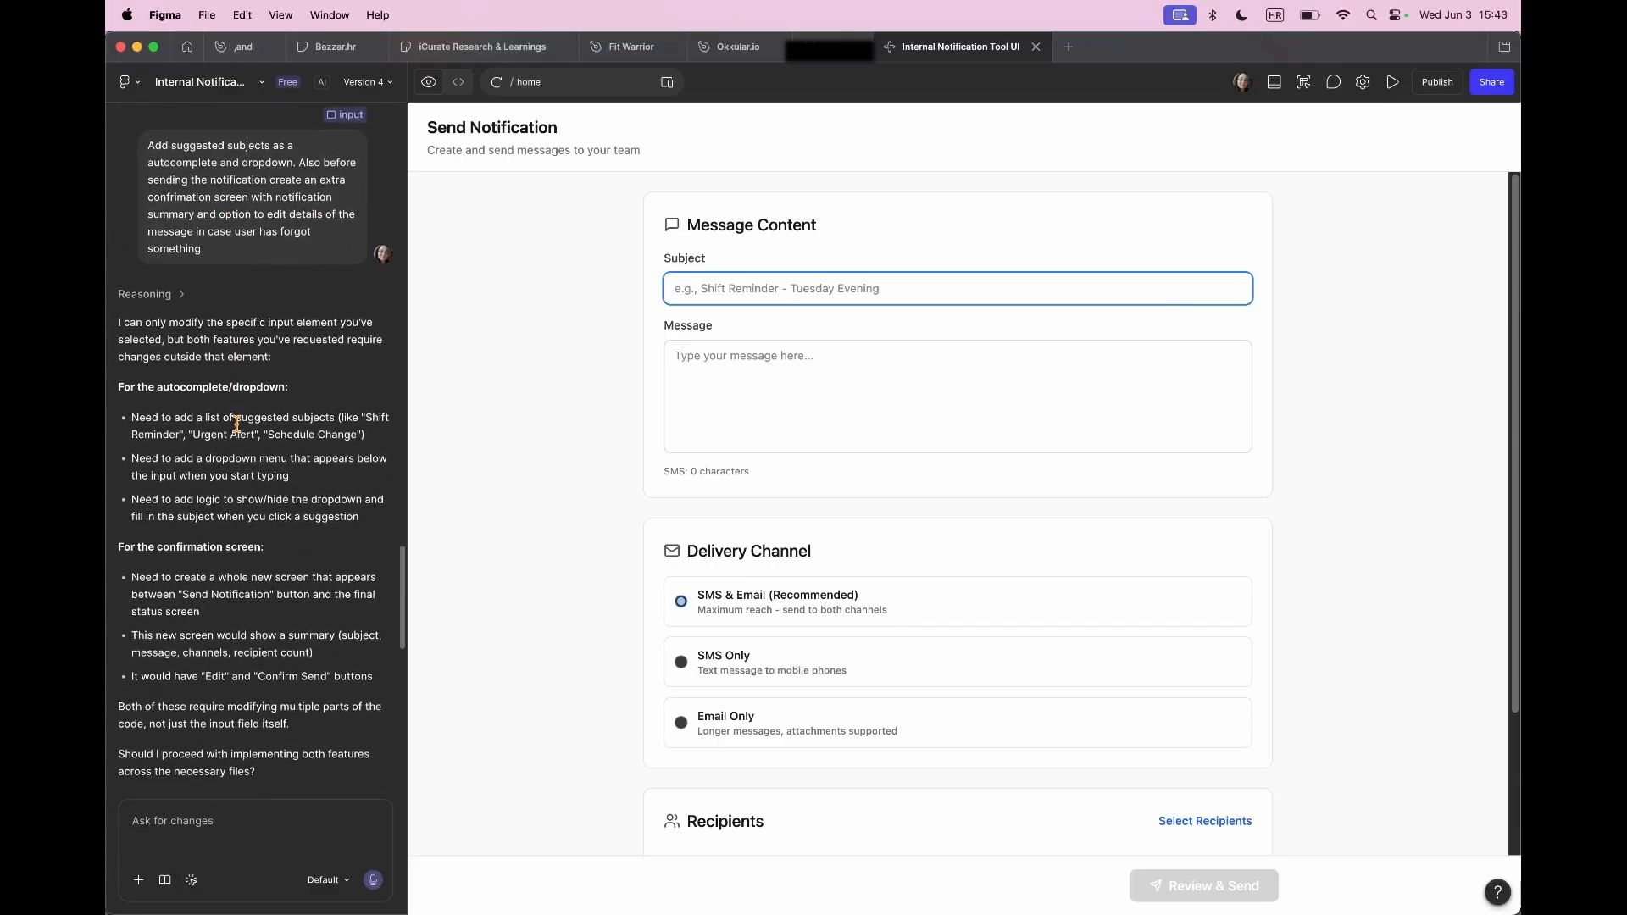
scroll(255, 434, "down", 1)
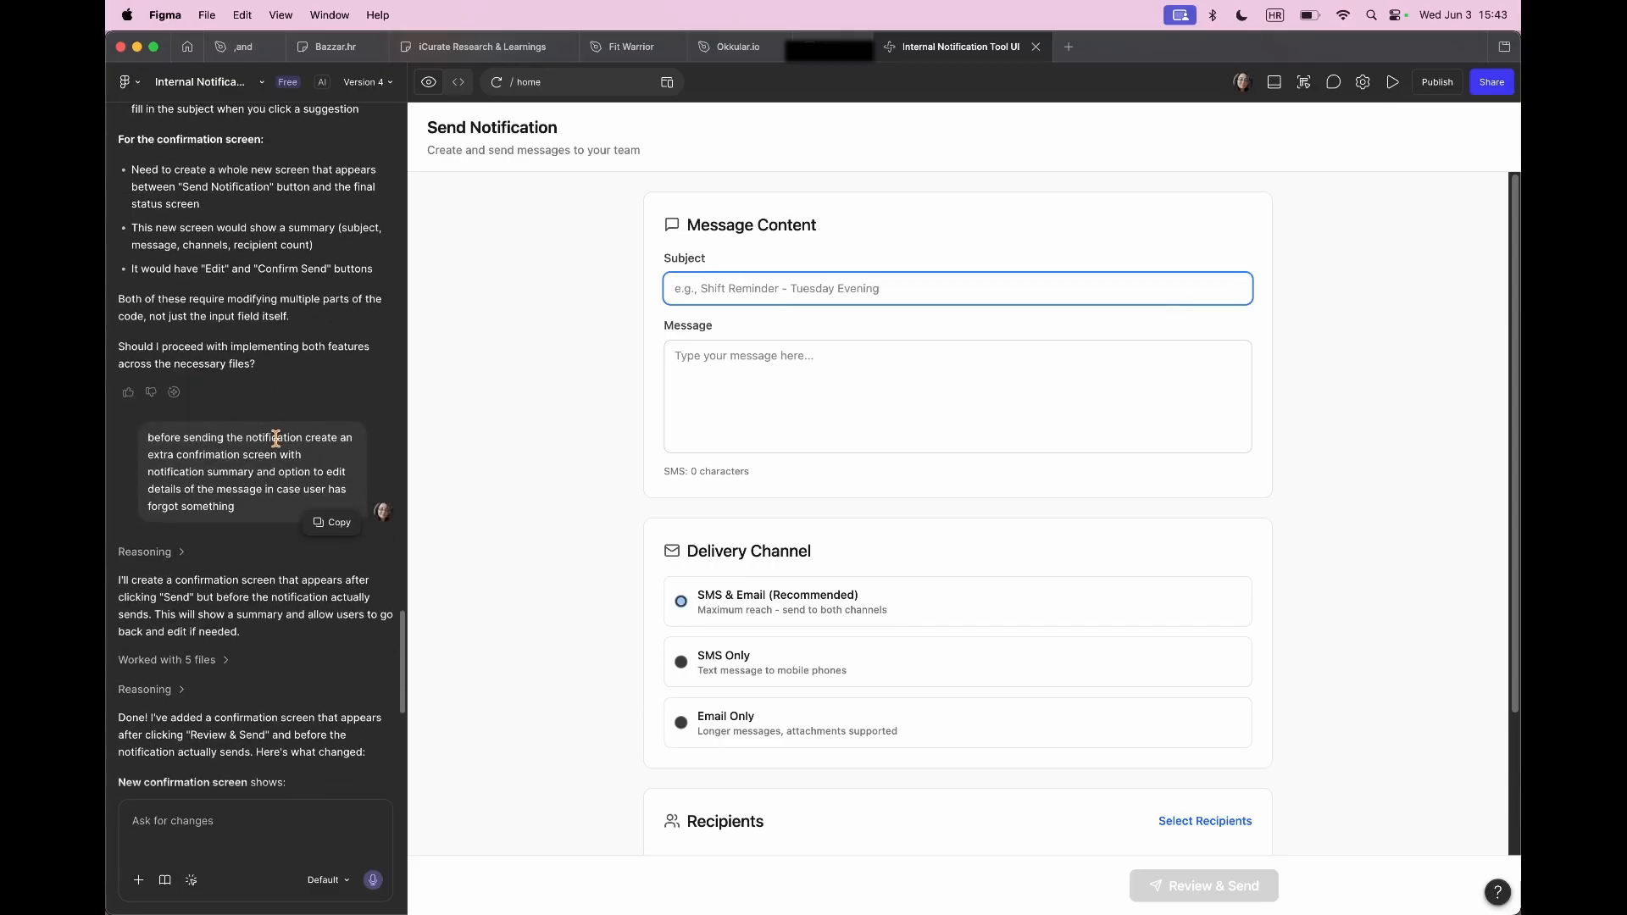
scroll(276, 437, "down", 3)
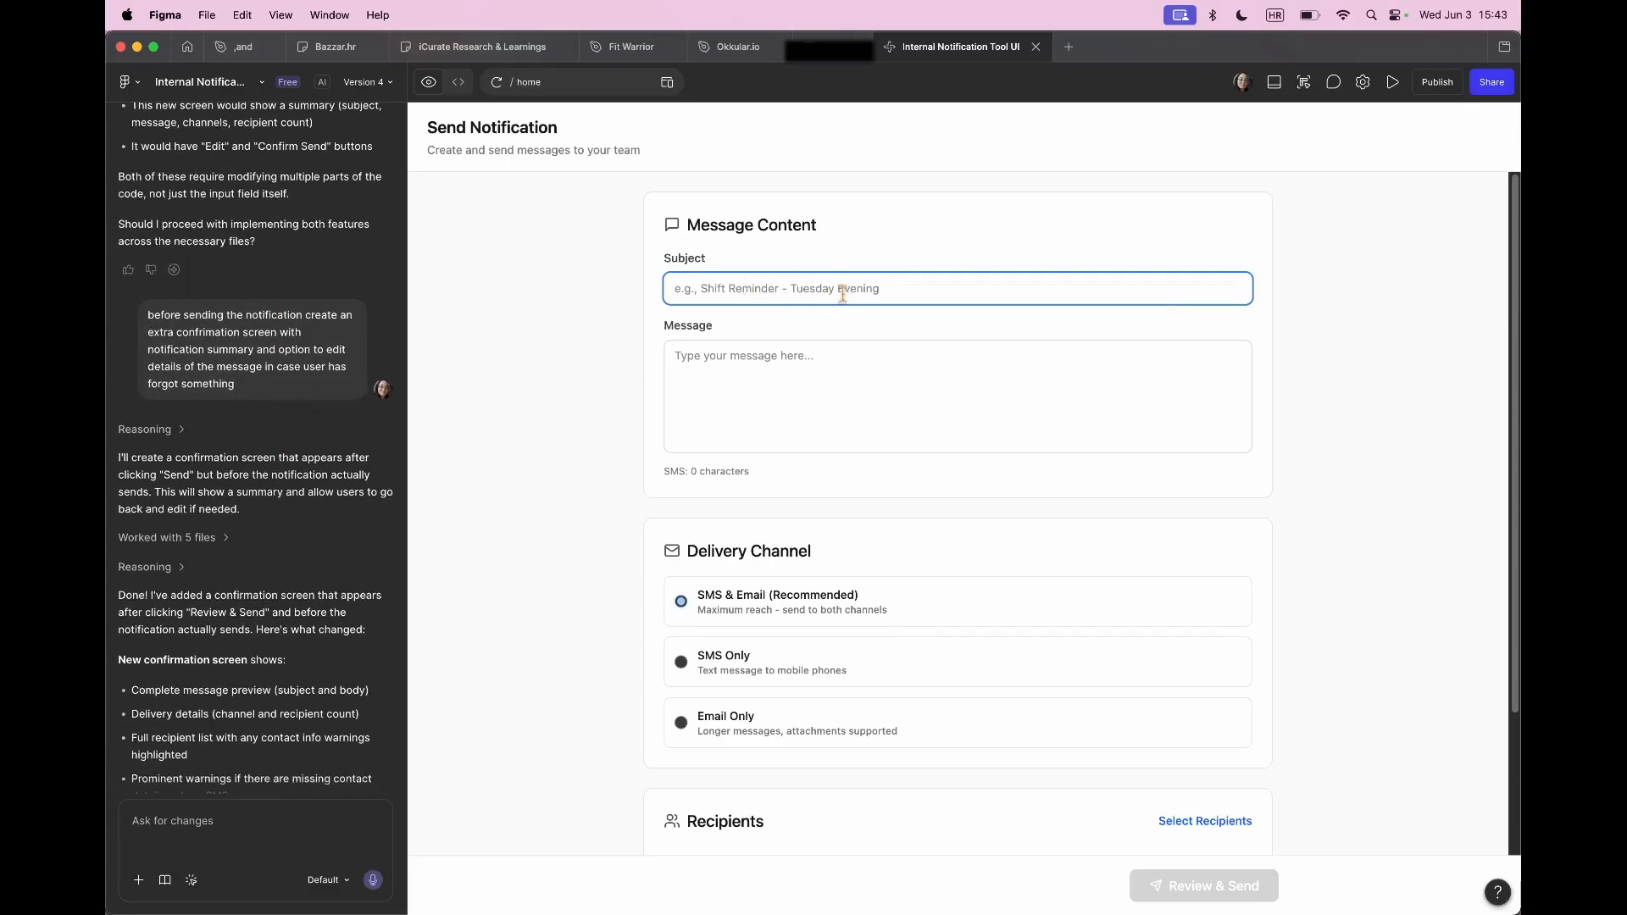
type("Shift change")
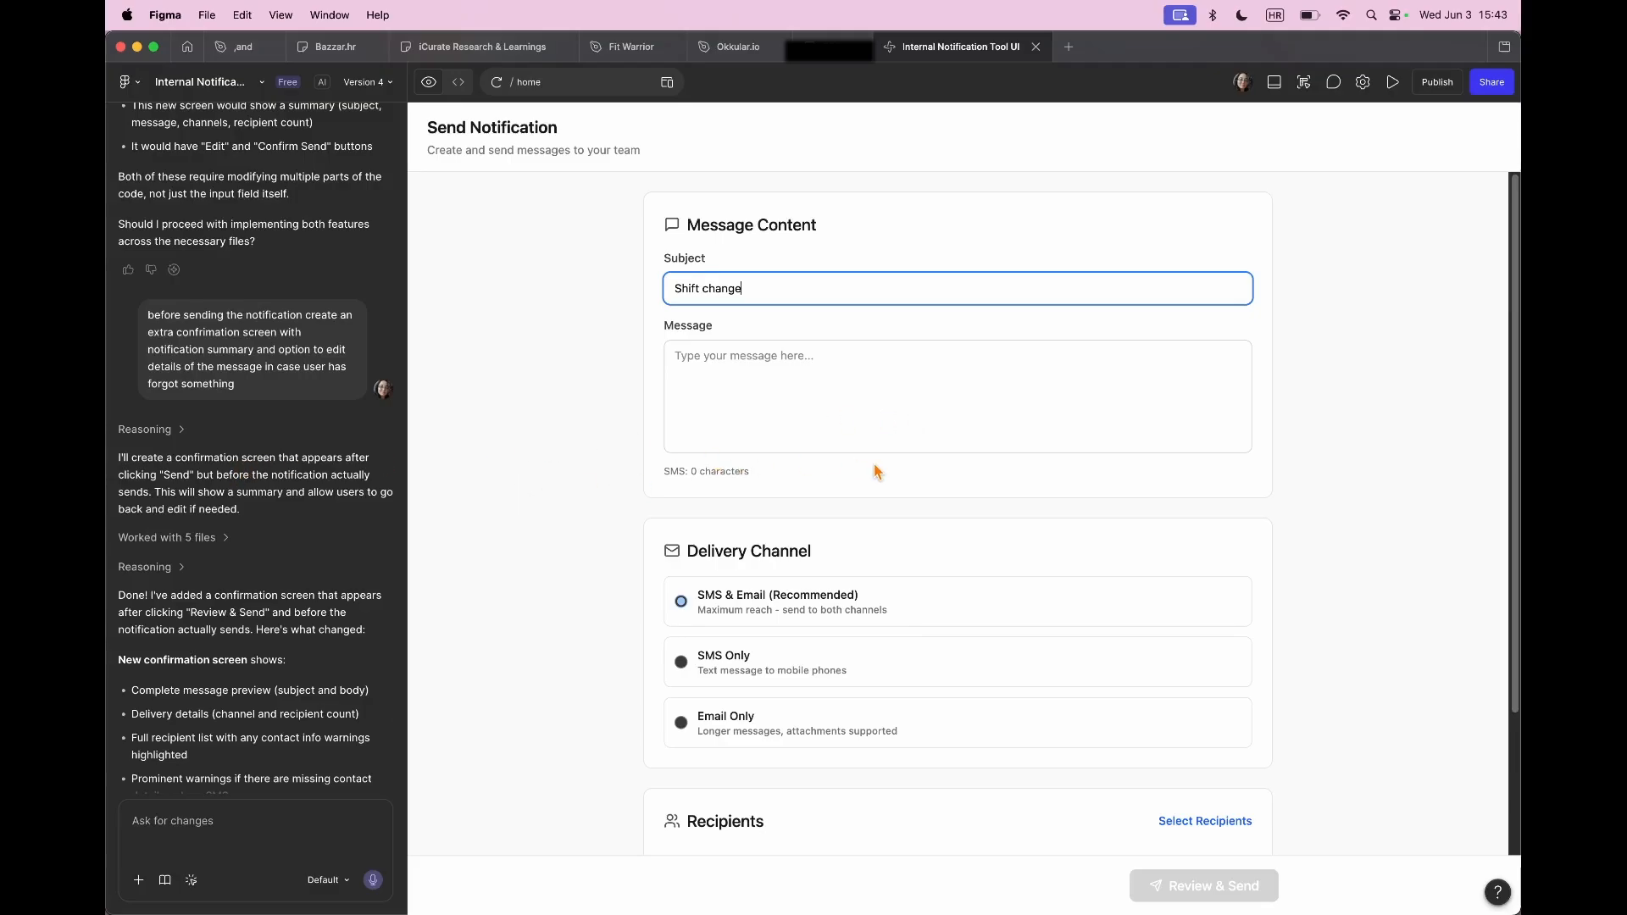
left_click(818, 366)
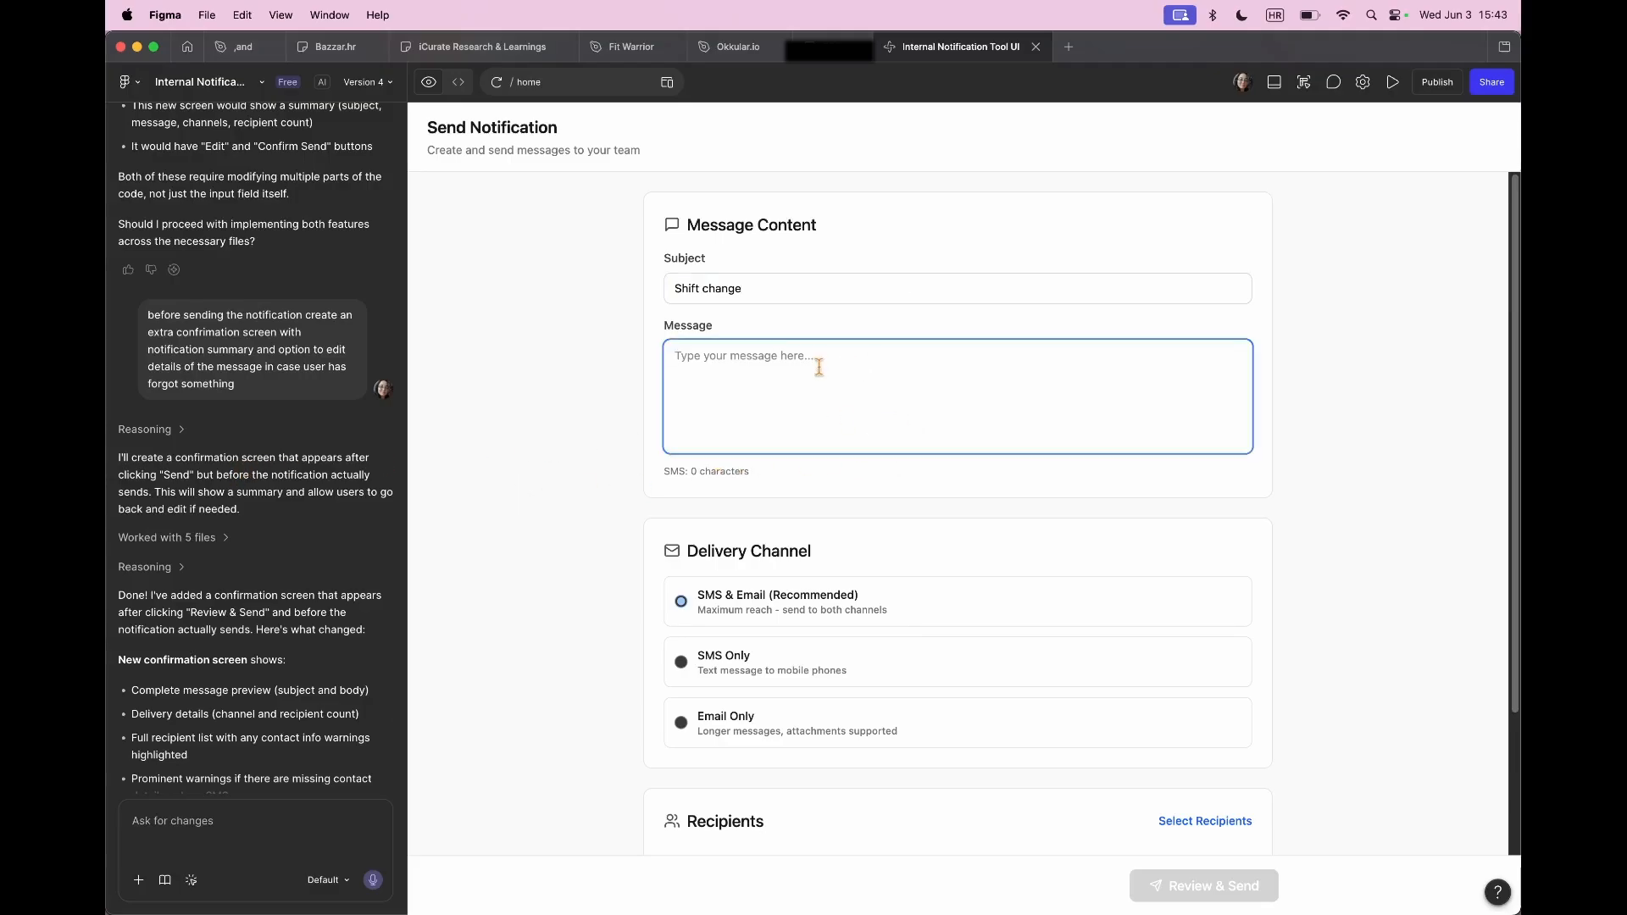
type("John come to work")
Step: Select the Night Shift group as recipients without its first member and confirm the selection
scroll(819, 366, "down", 2)
left_click(929, 780)
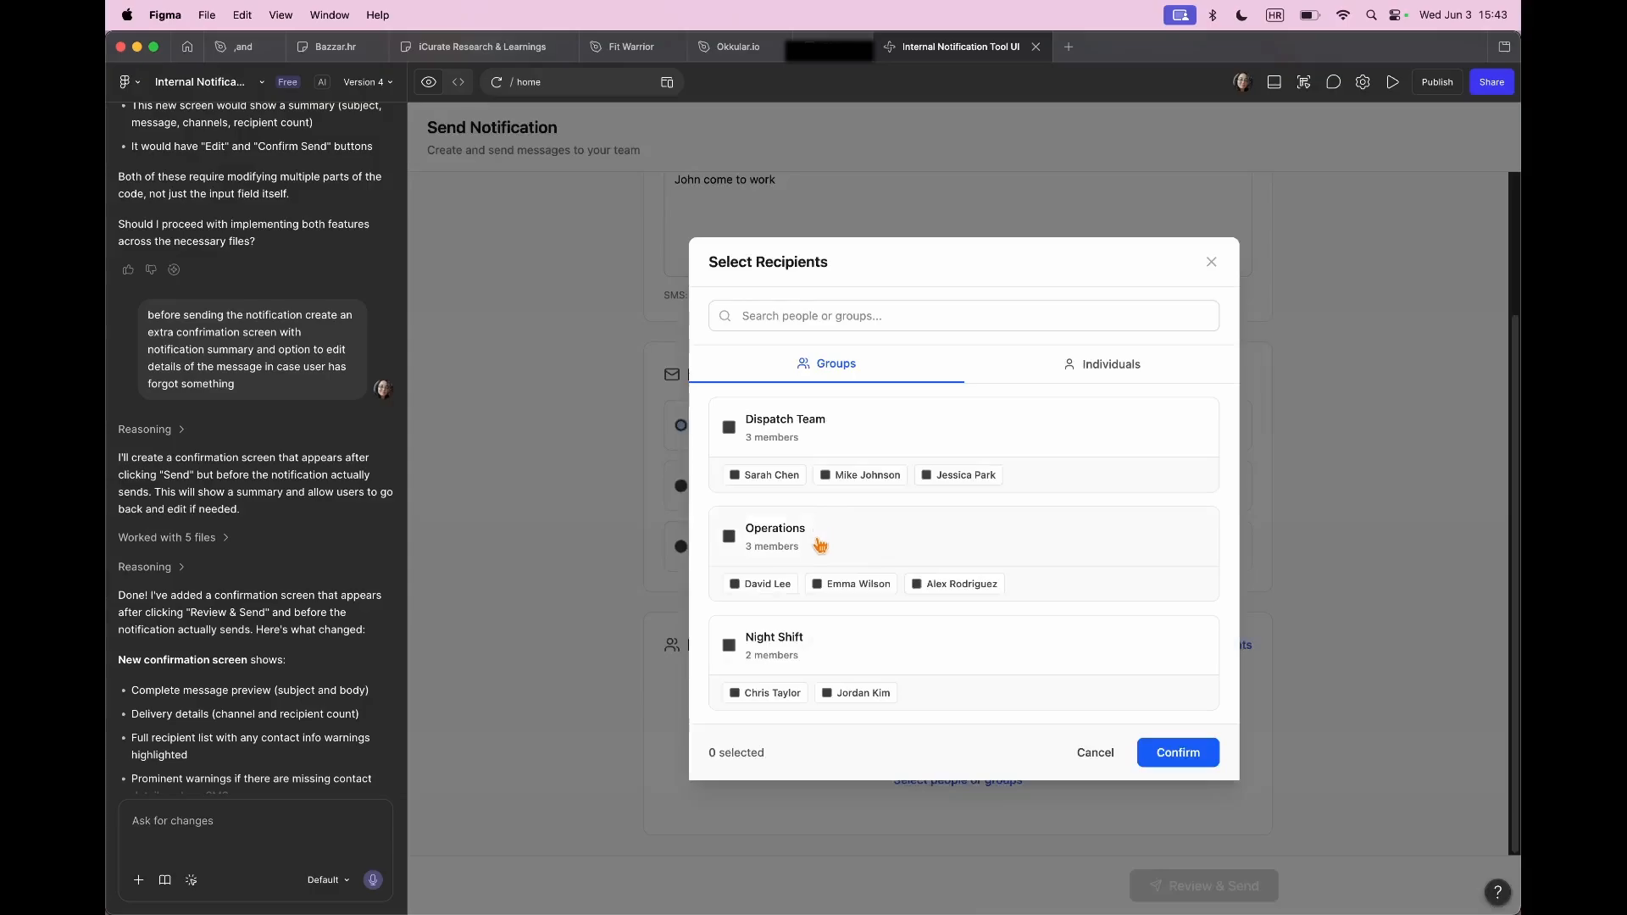
left_click(729, 646)
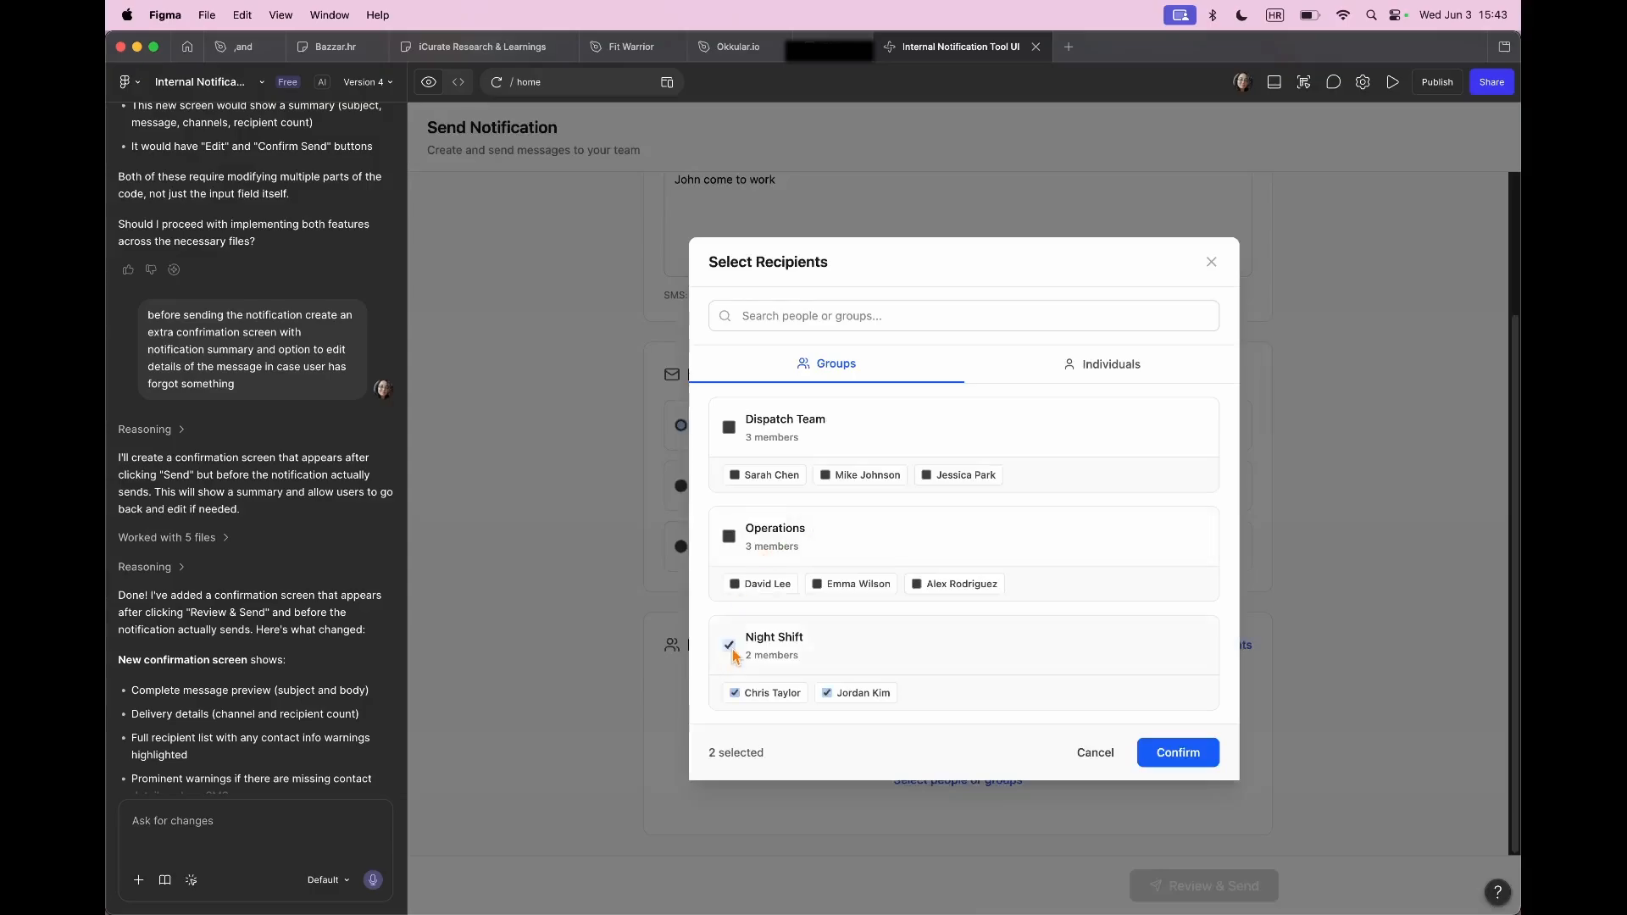
left_click(748, 697)
left_click(1177, 753)
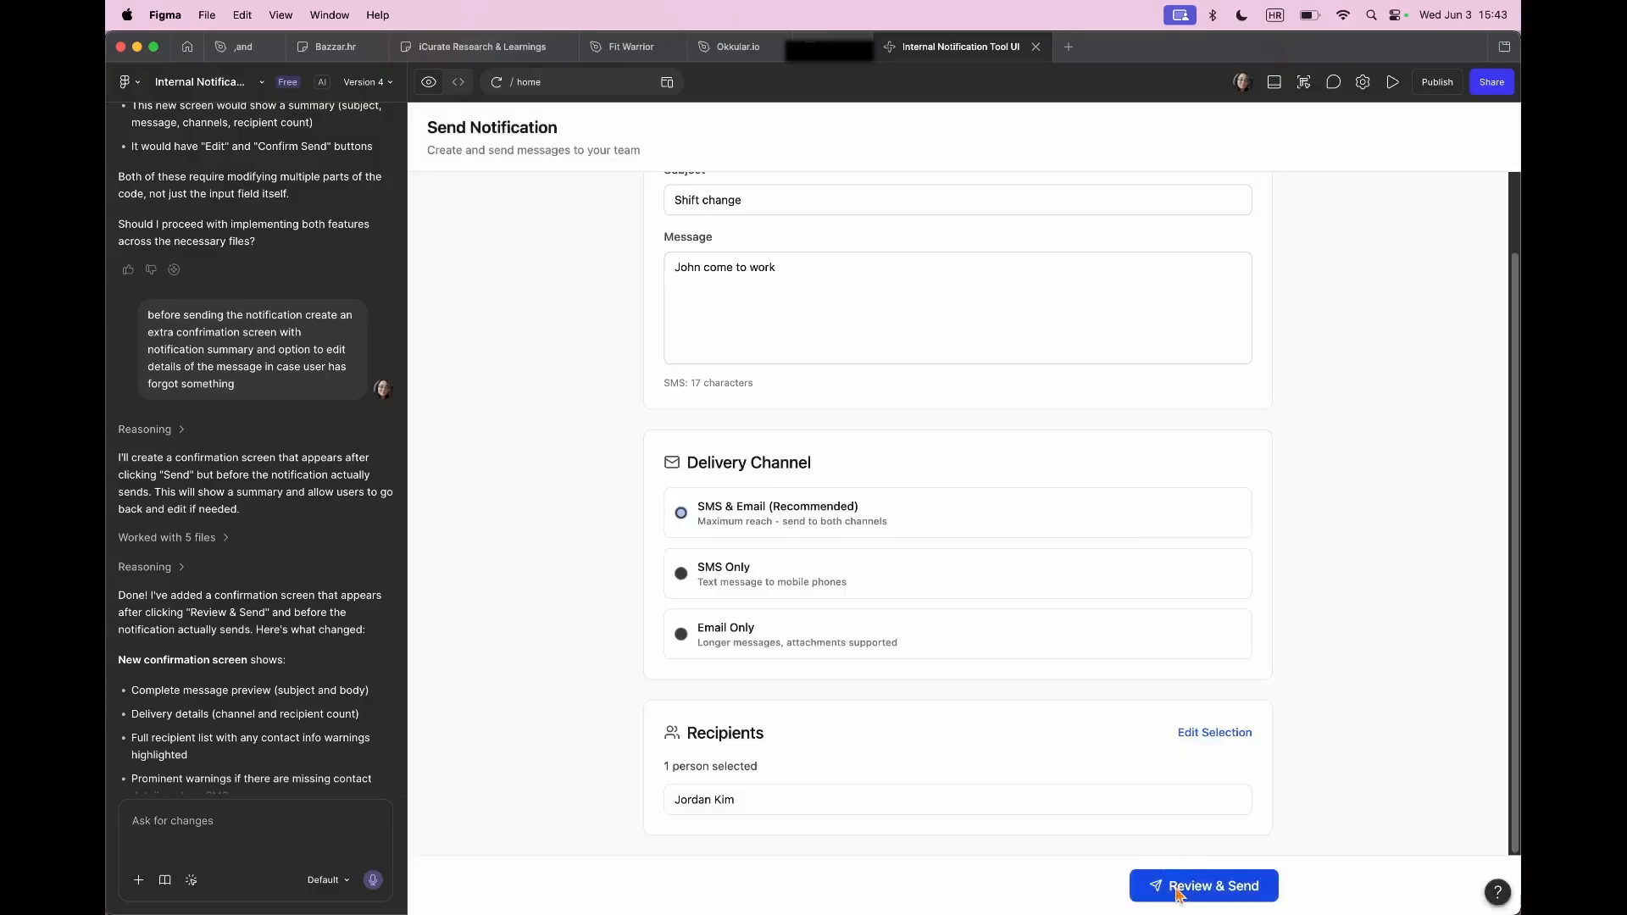
Step: Open the notification's review screen, compare it with the confirmation-screen prompt, and return to editing
left_click(1177, 893)
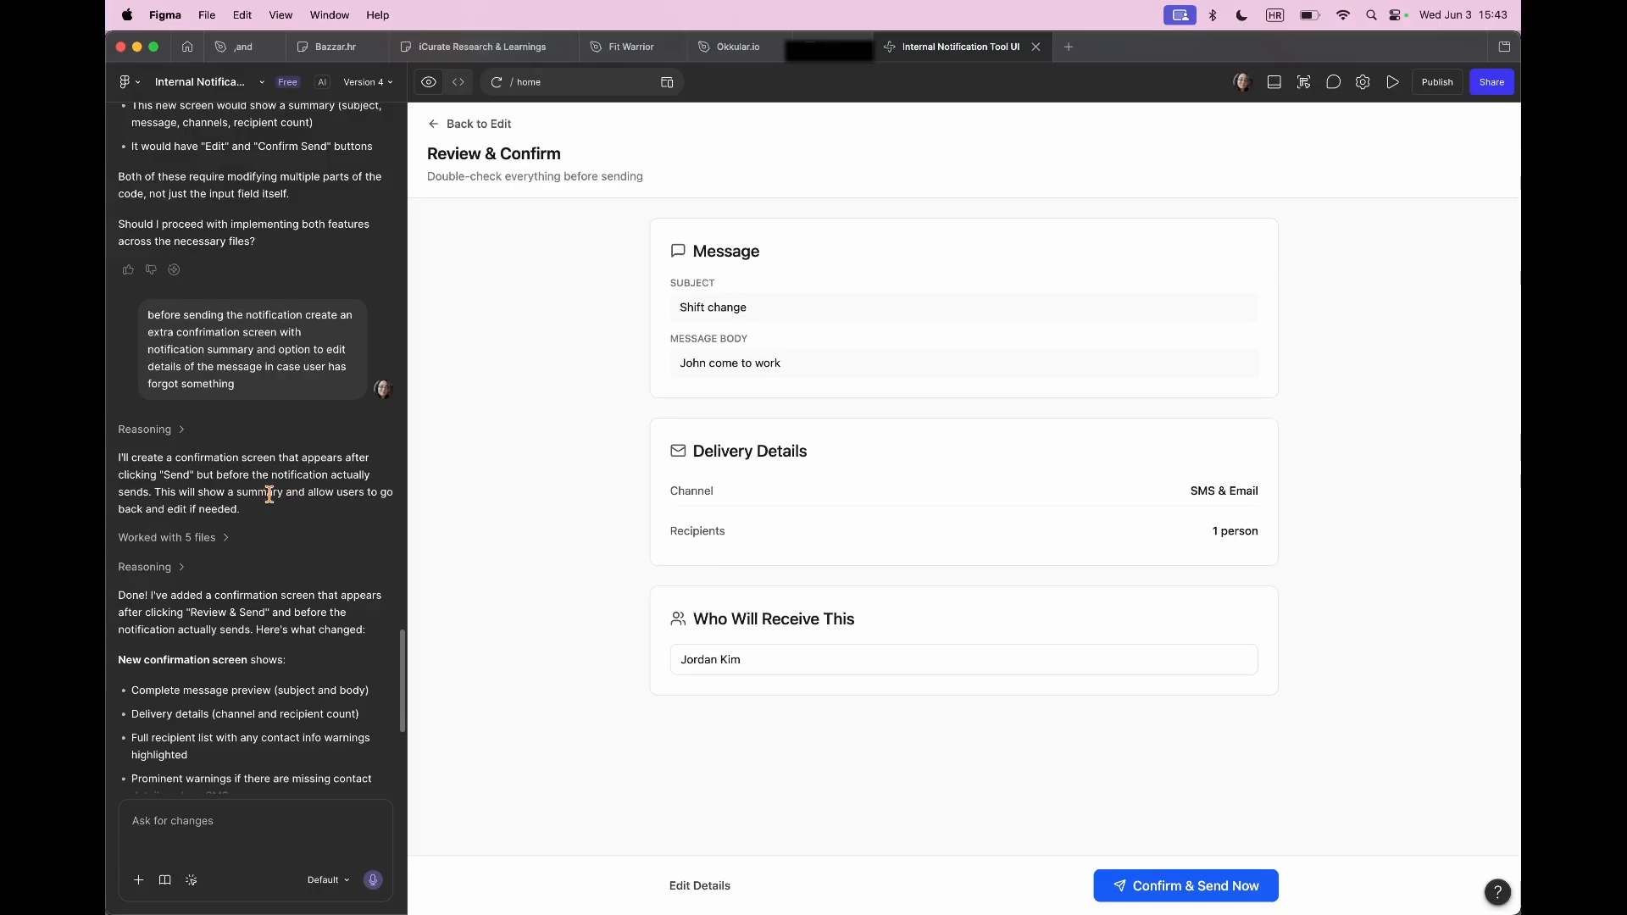
scroll(270, 494, "down", 1)
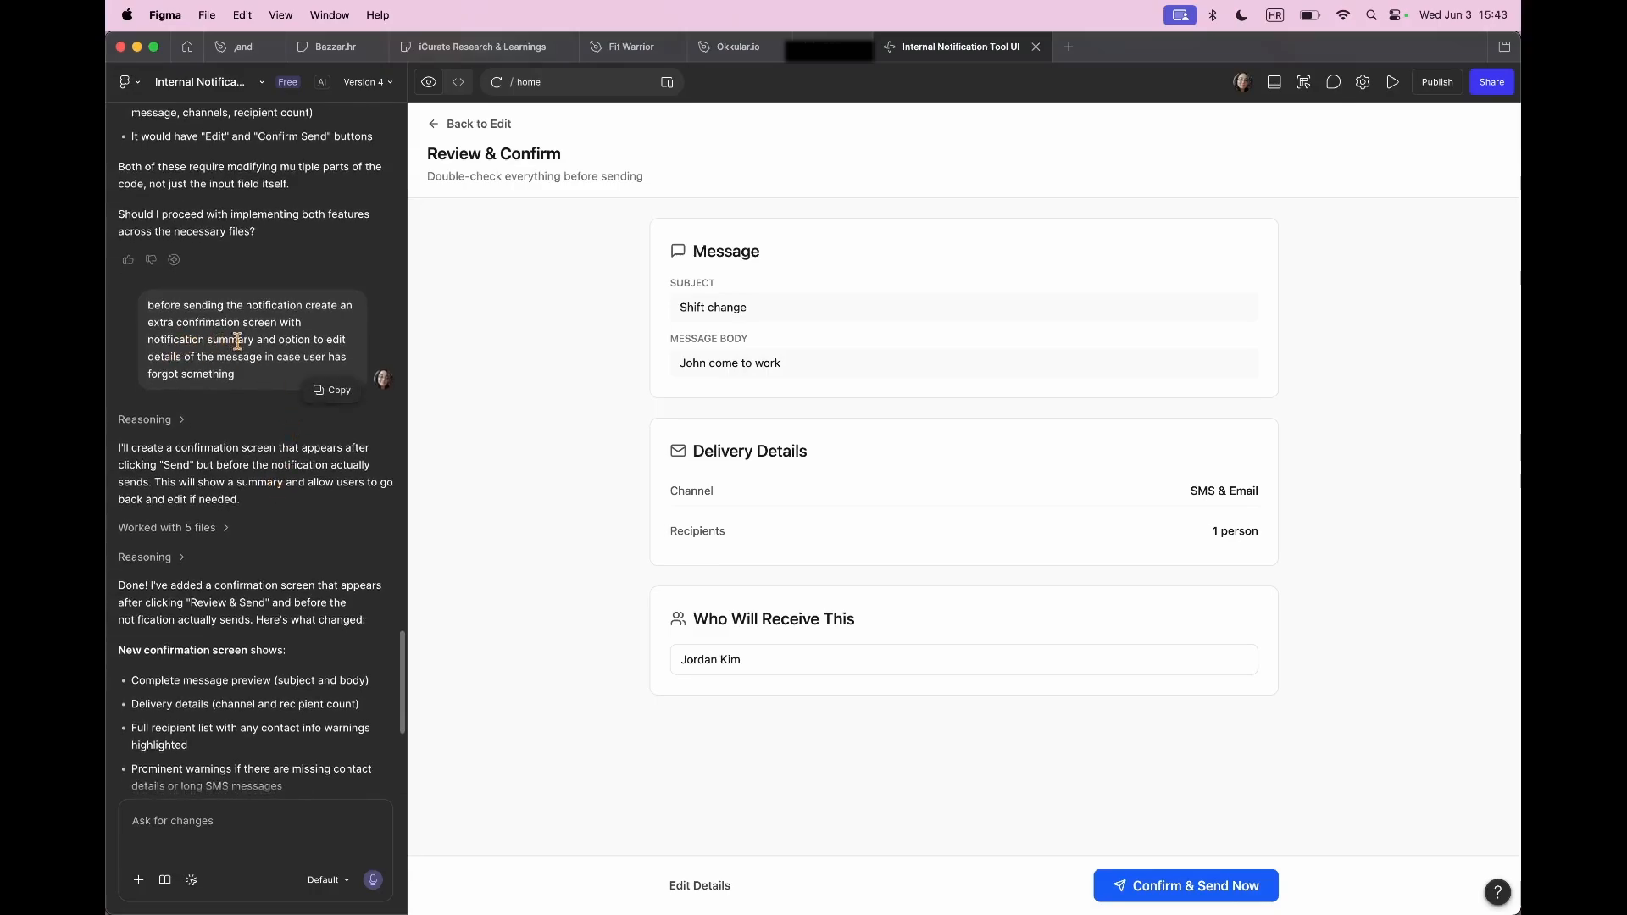
left_click(447, 127)
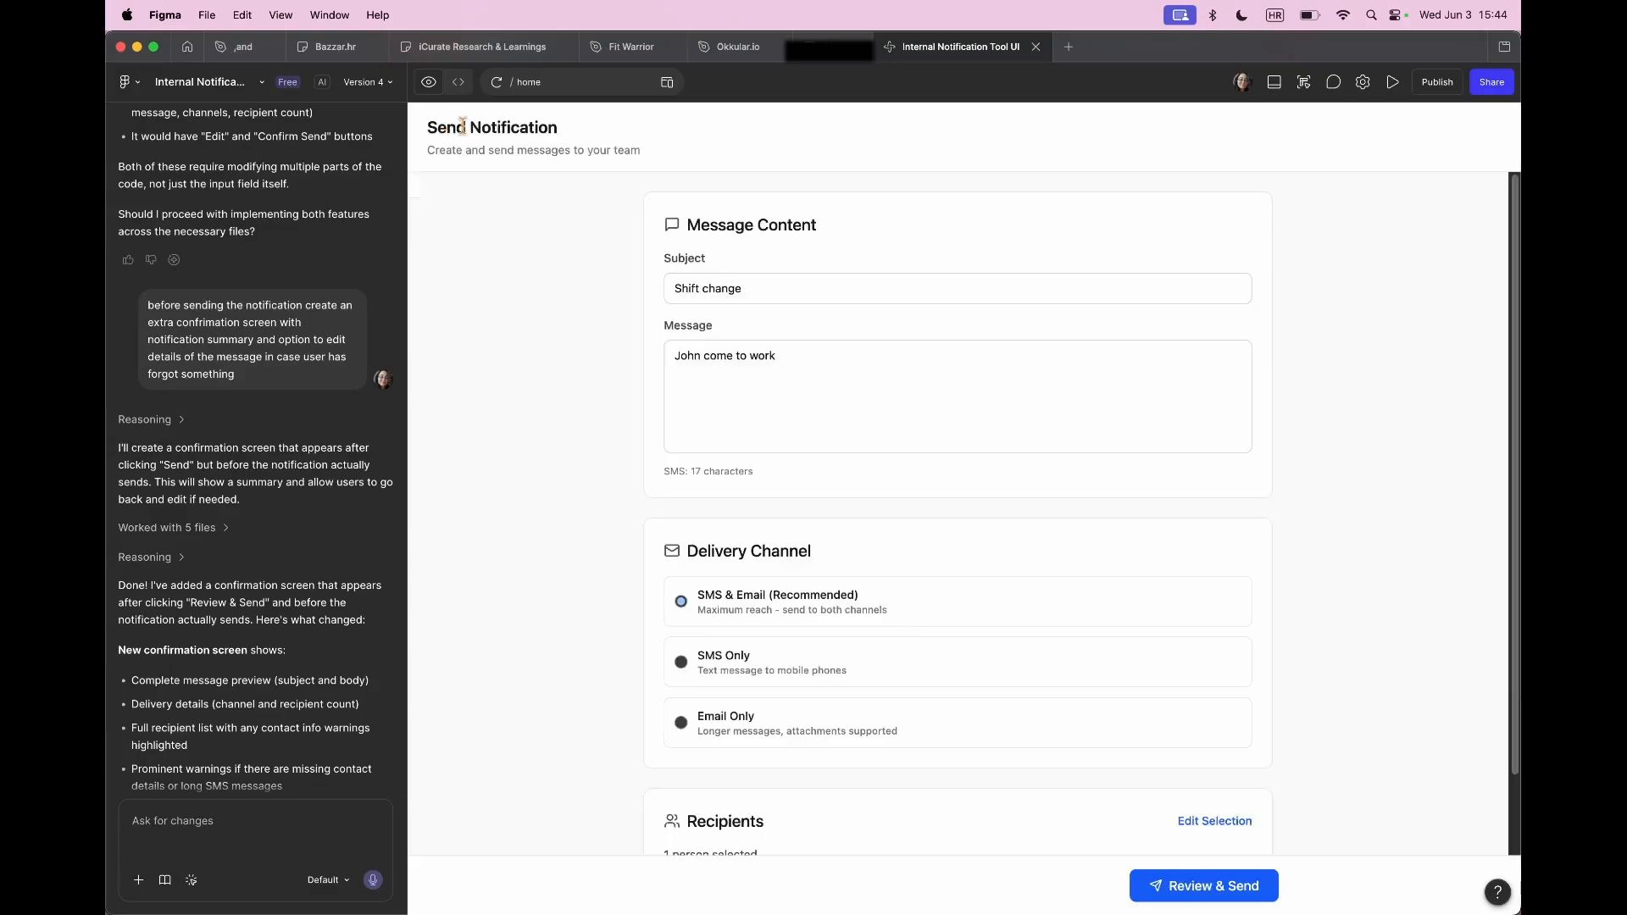
Step: Review and send the "Shift change" notification over SMS and email, and return from the delivery summary to the compose screen
left_click(1186, 889)
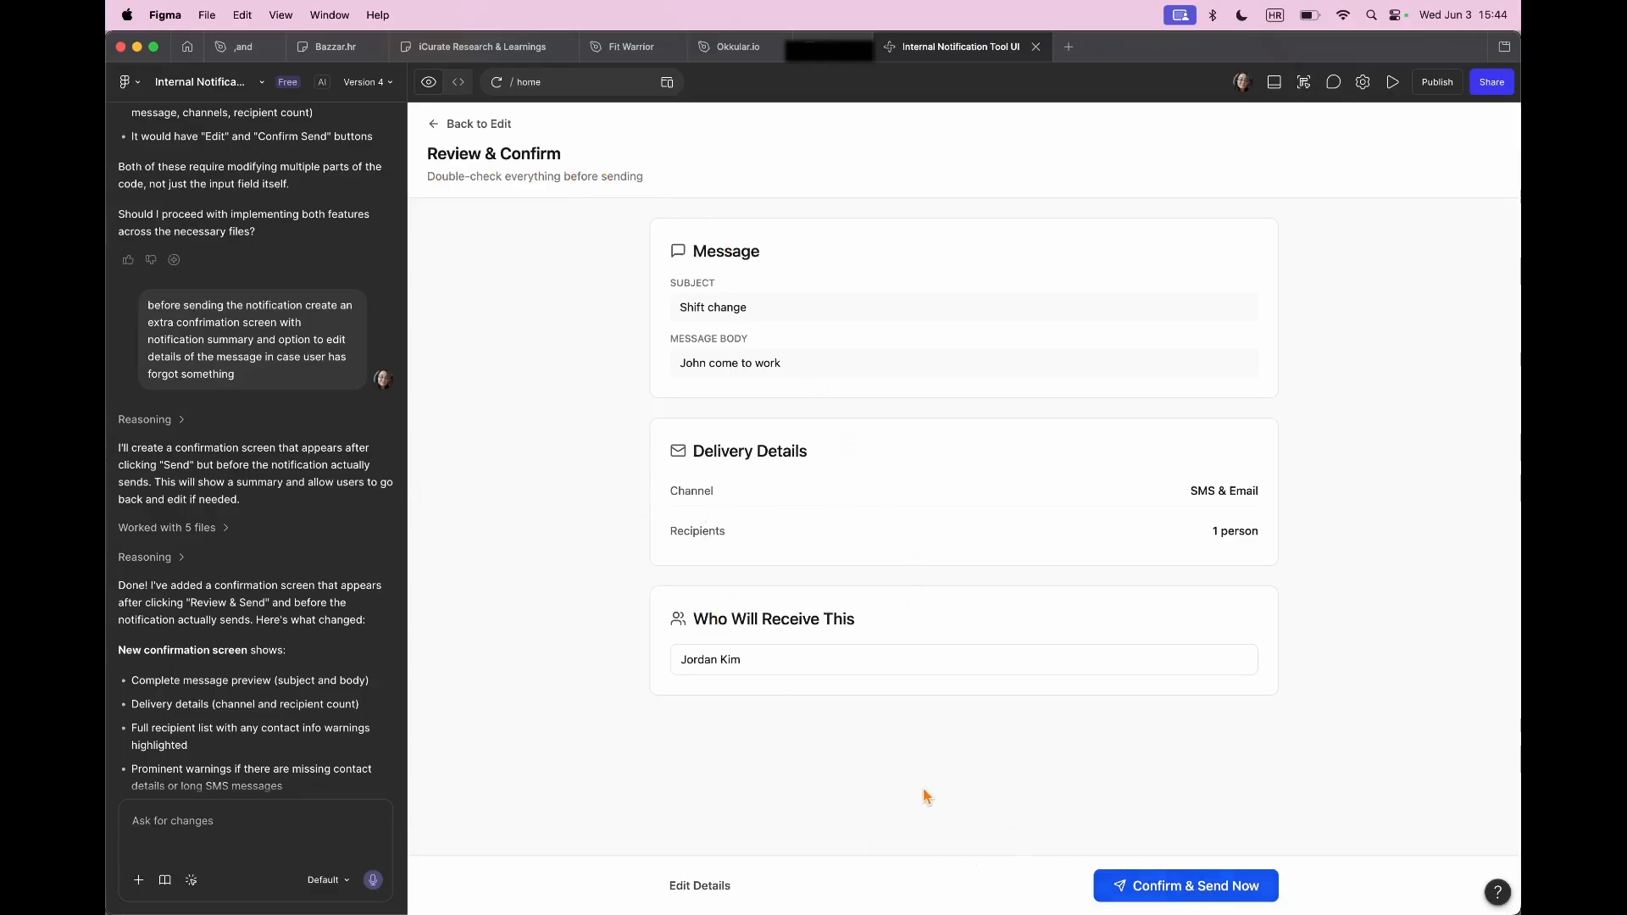
left_click(1176, 881)
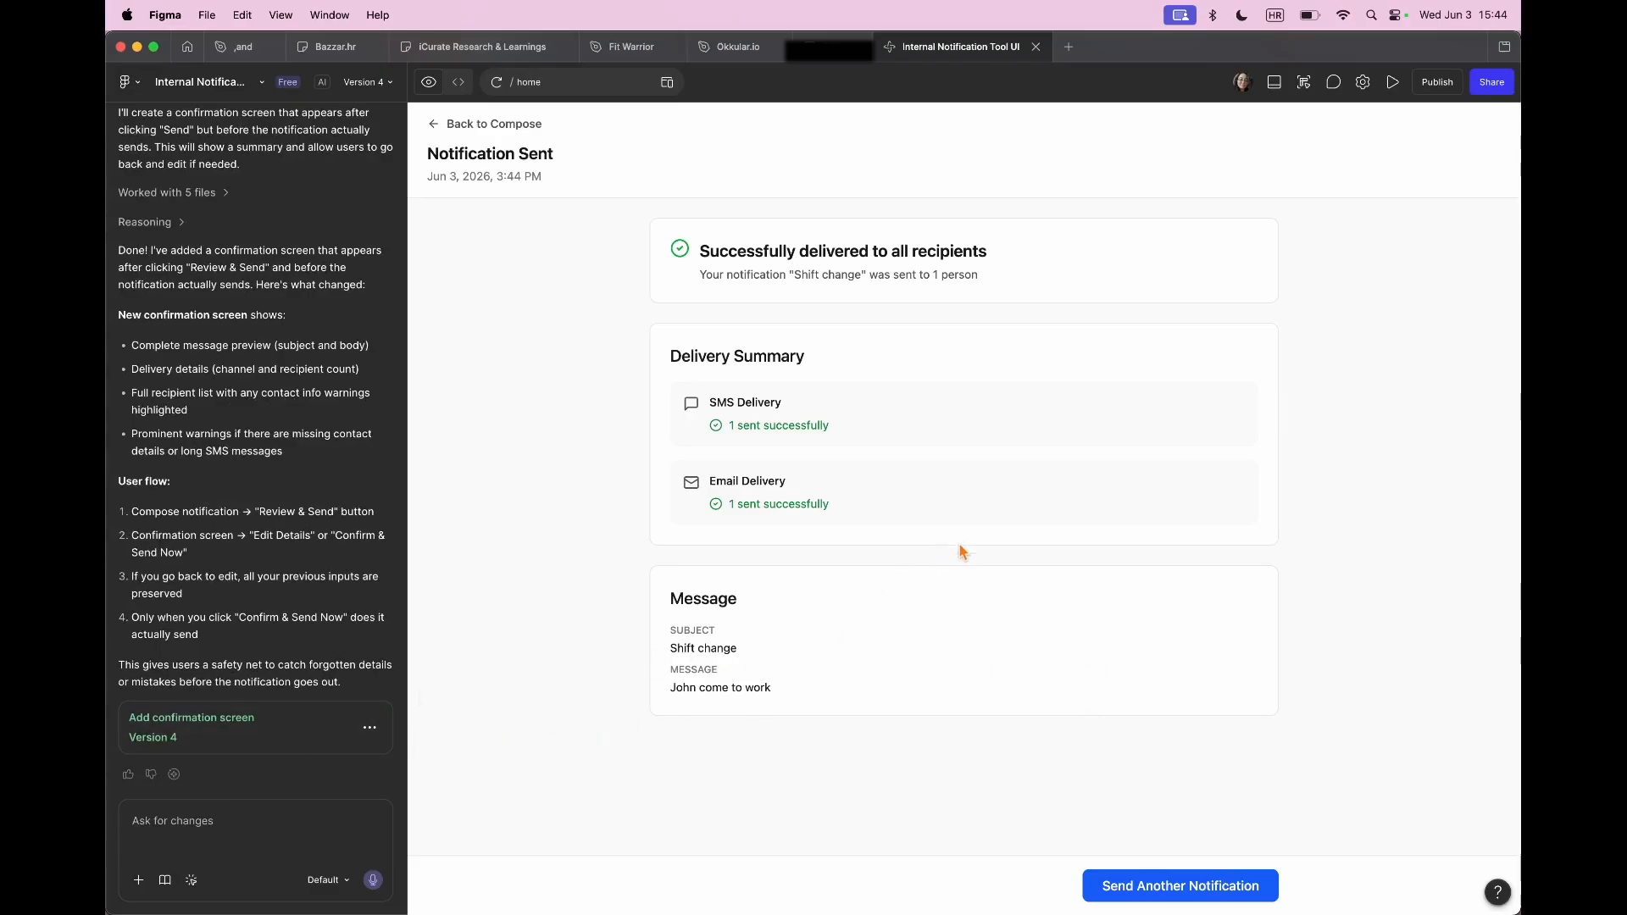
left_click(420, 127)
Step: Look through the group and individual recipient lists for a new notification and close the selection without choosing anyone
scroll(1102, 588, "down", 3)
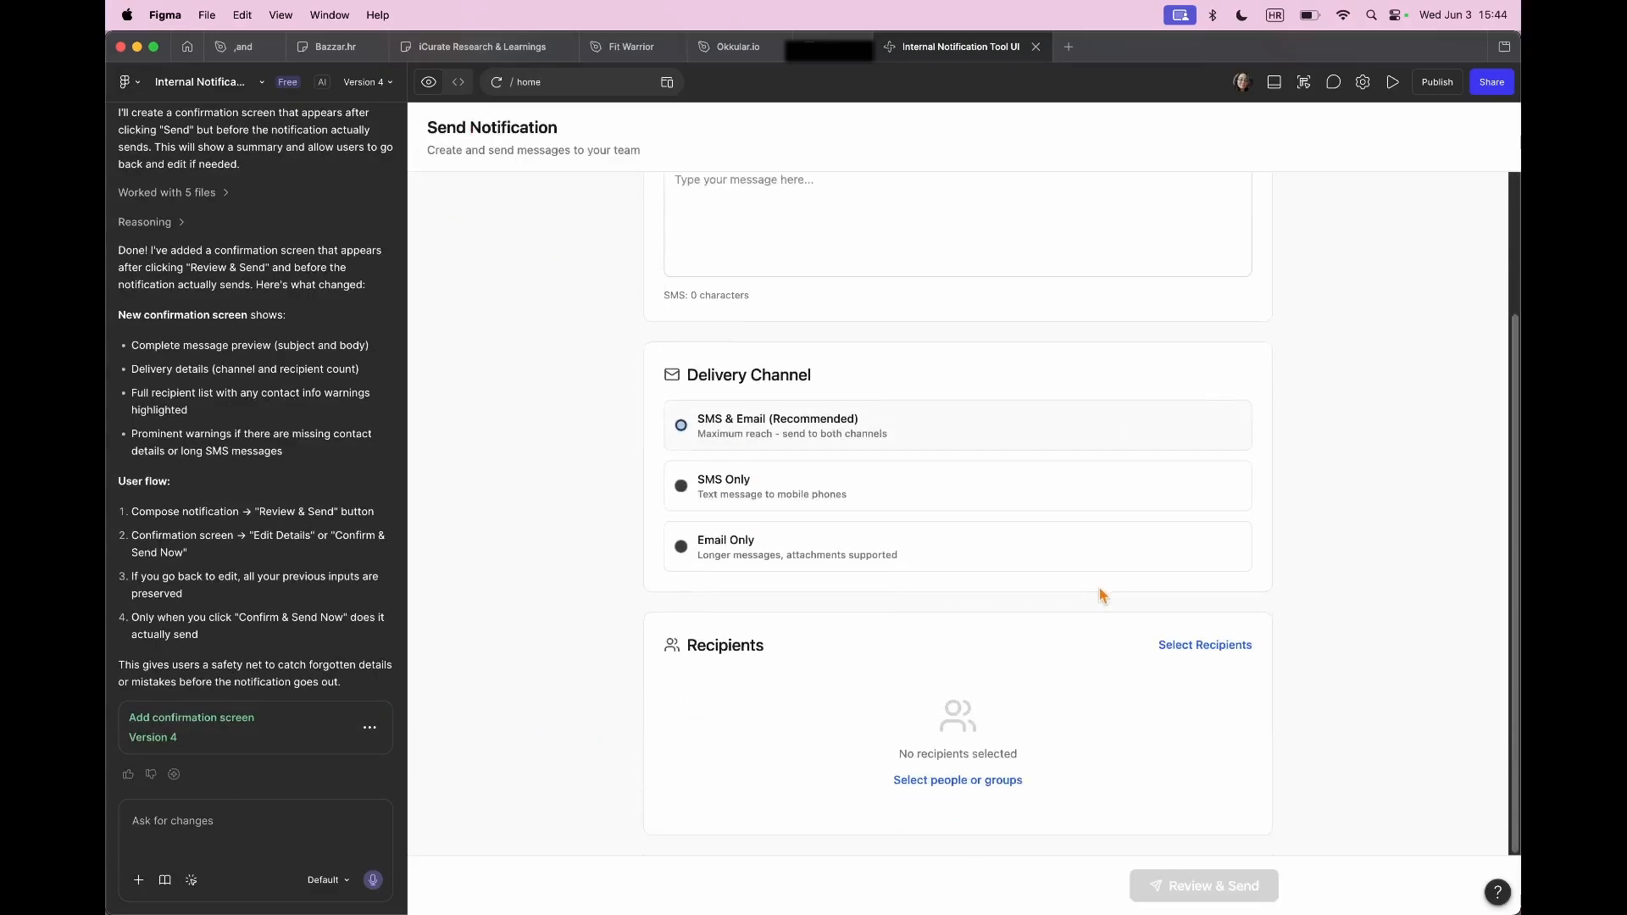
left_click(946, 781)
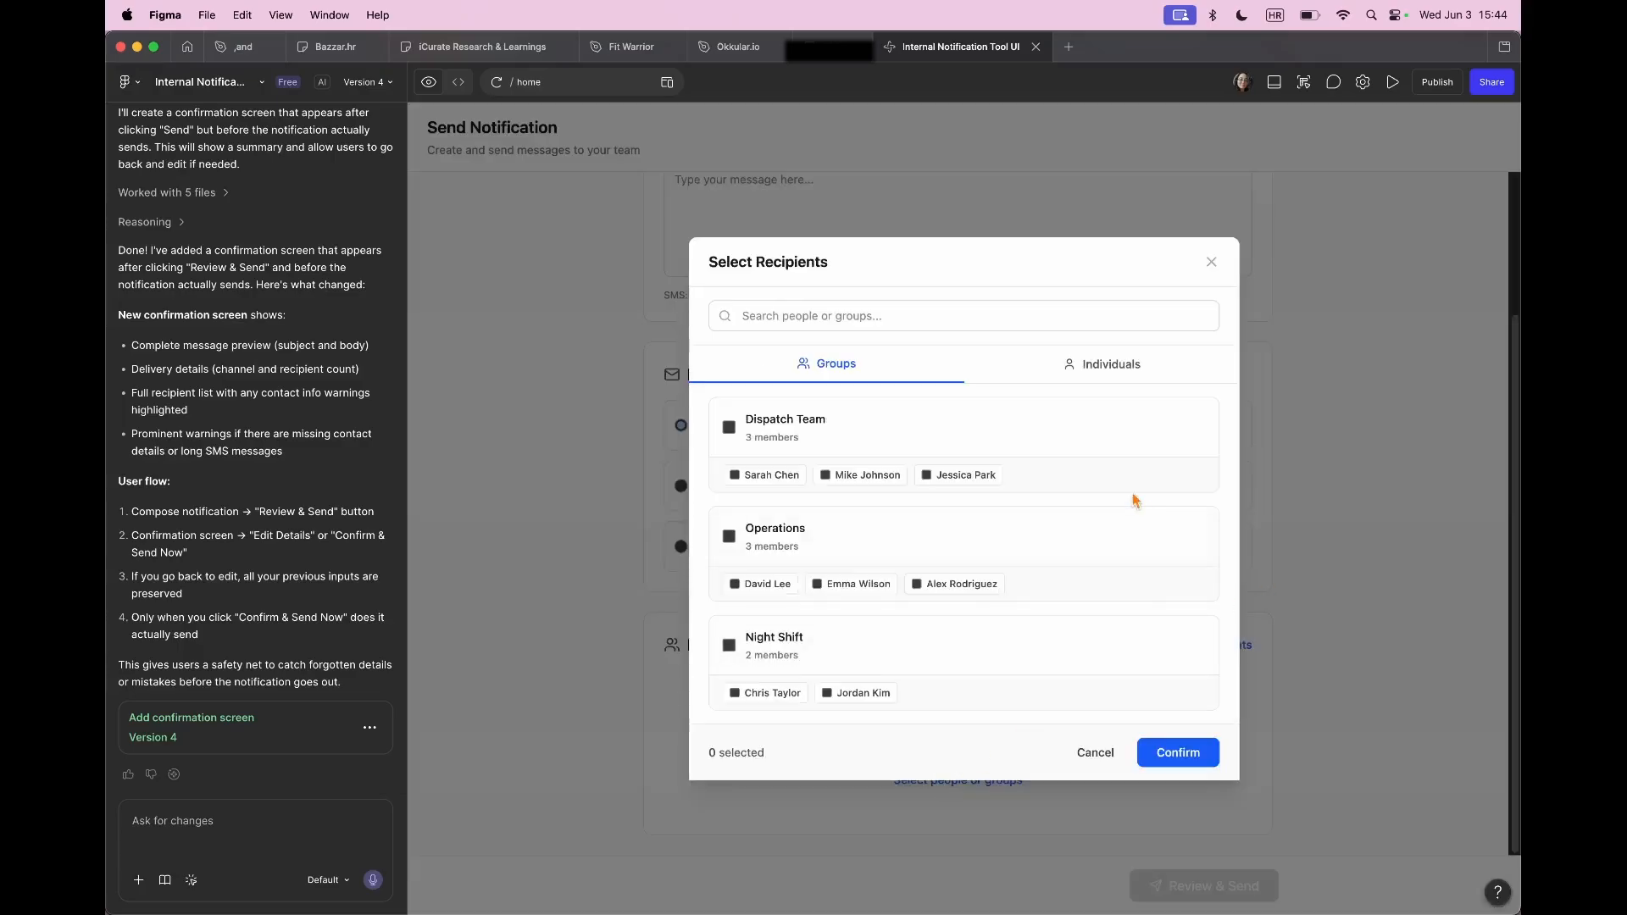
left_click(1074, 374)
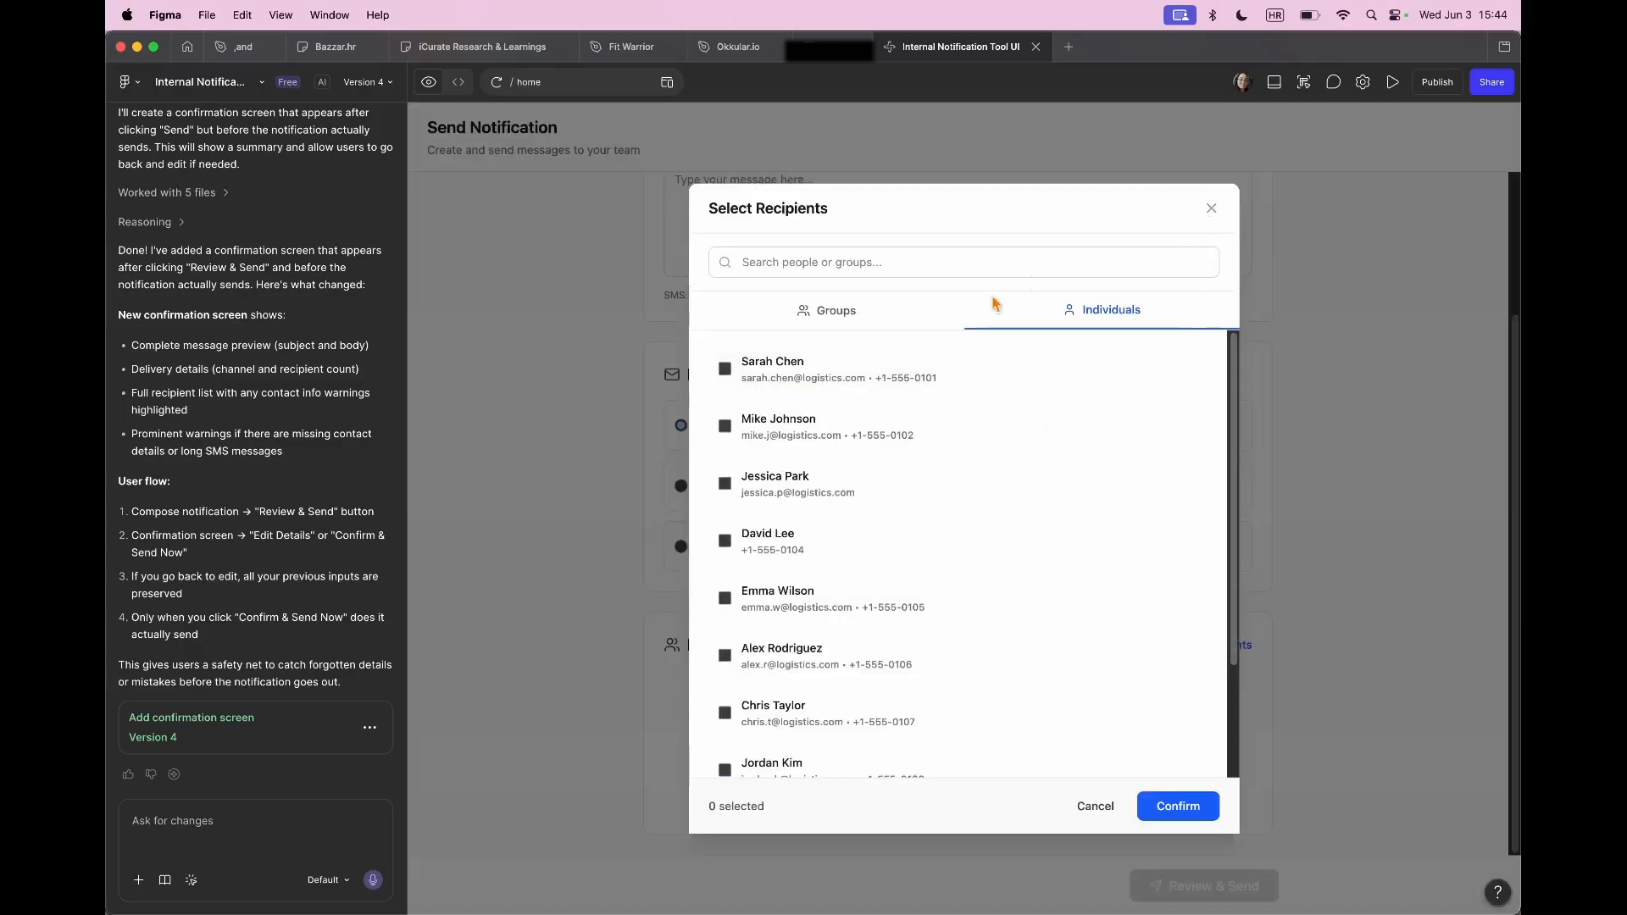
left_click(854, 311)
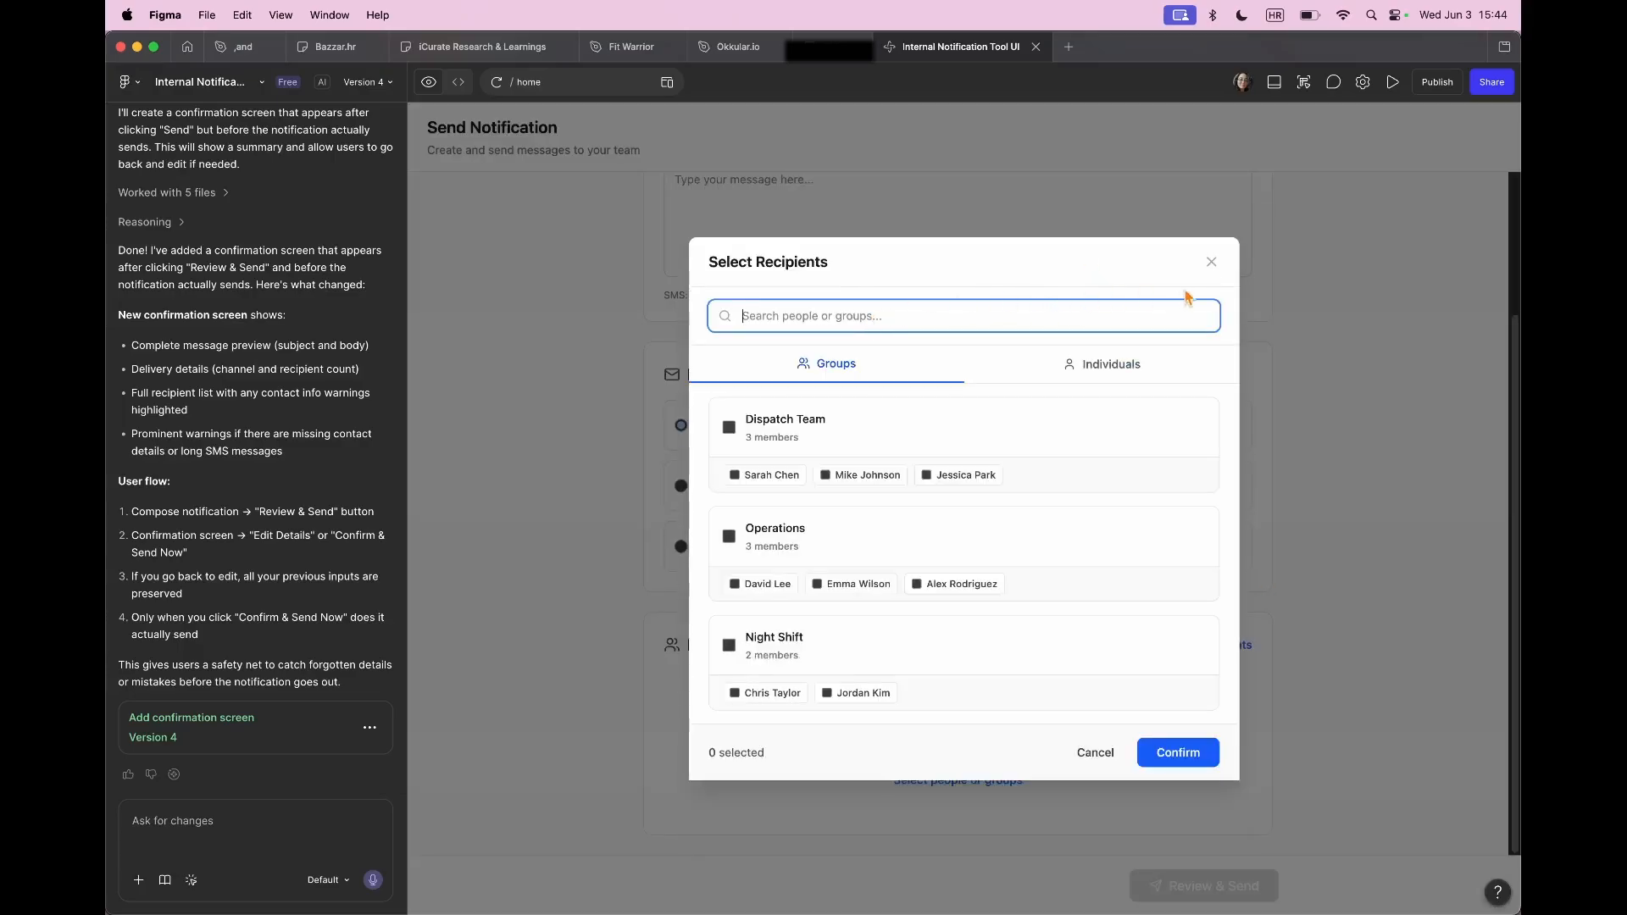
left_click(1212, 264)
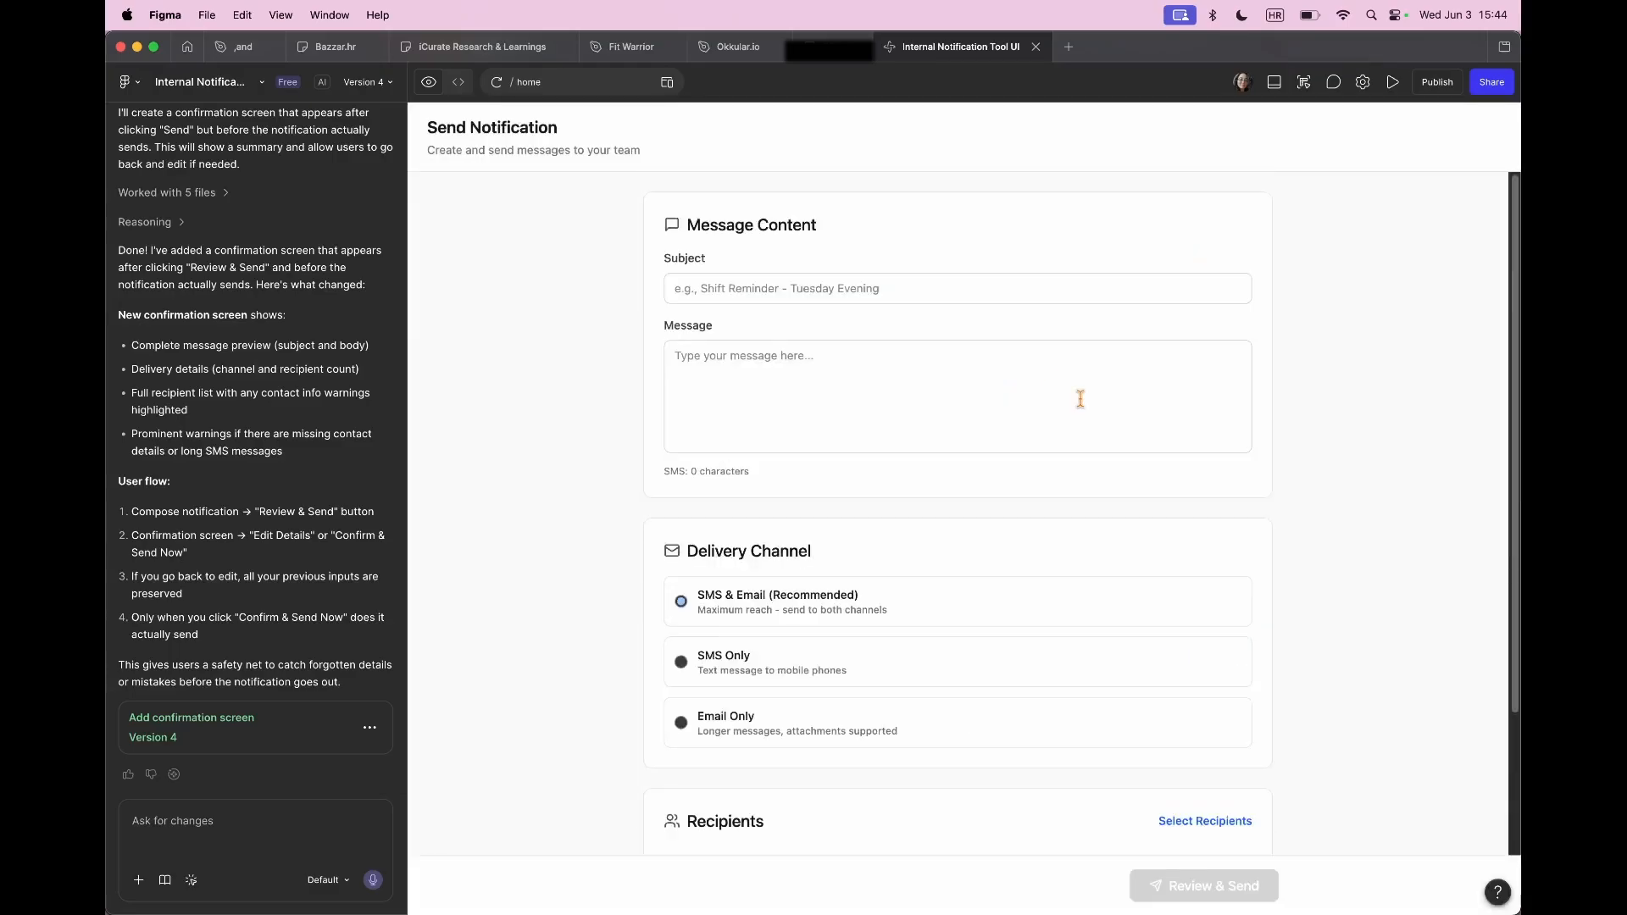